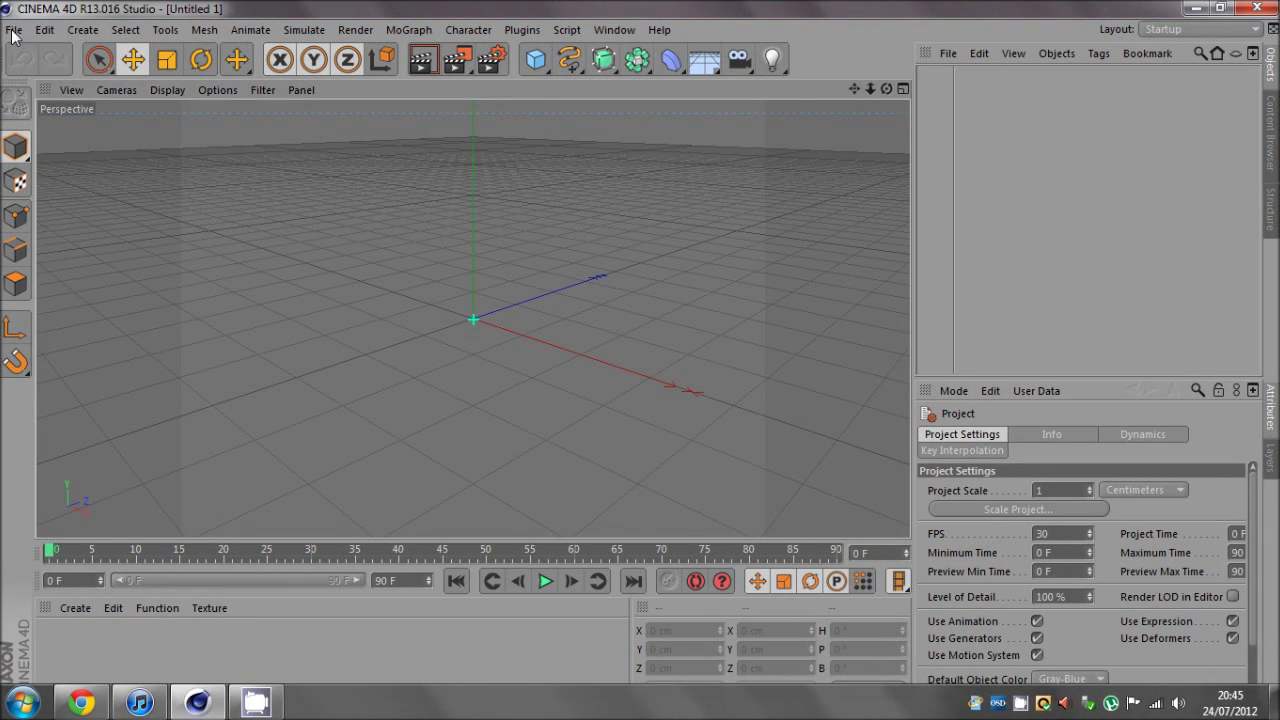
Step: Open the Soap on phone C4D project from the Helicopter folder
click(14, 29)
click(40, 76)
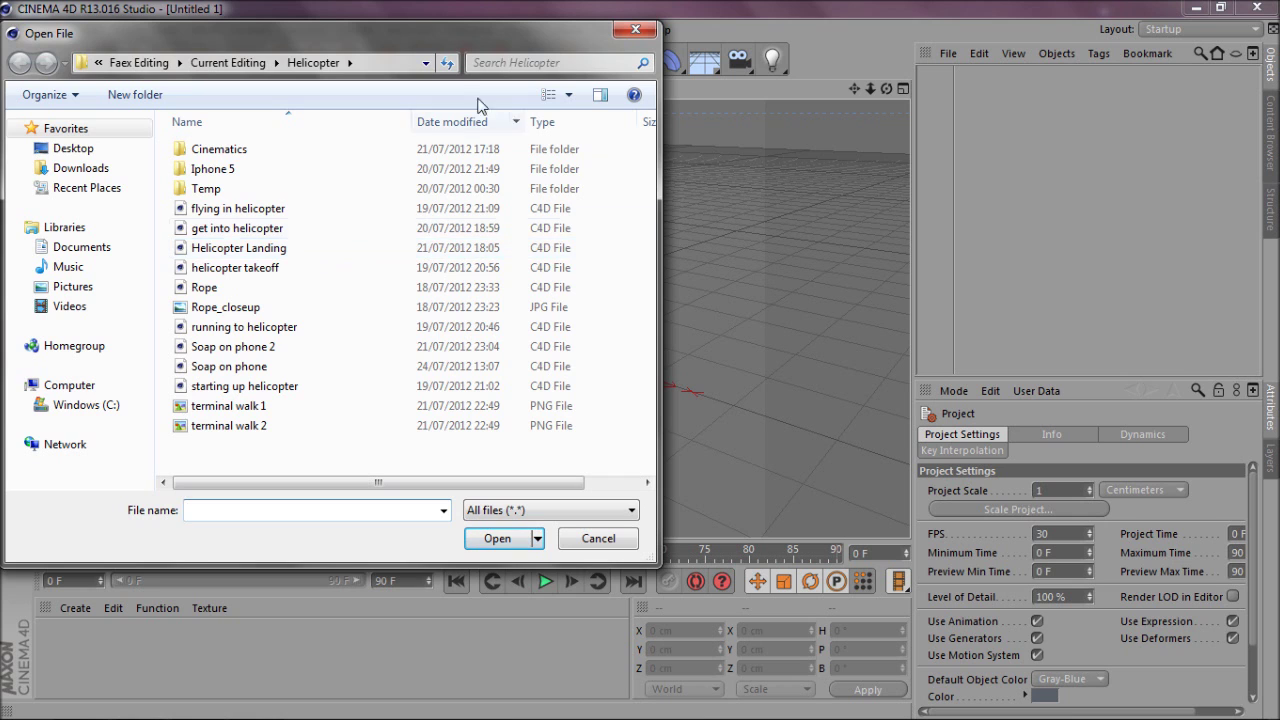
drag(412, 43, 507, 79)
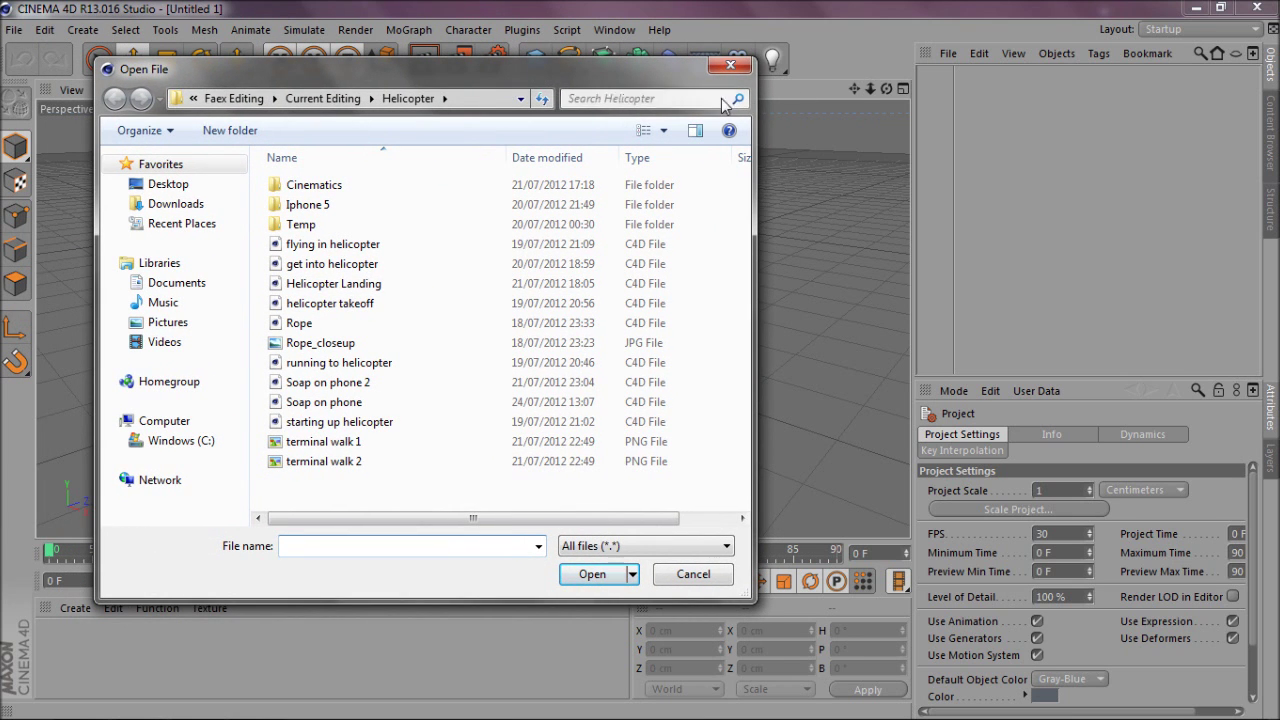
double_click(371, 403)
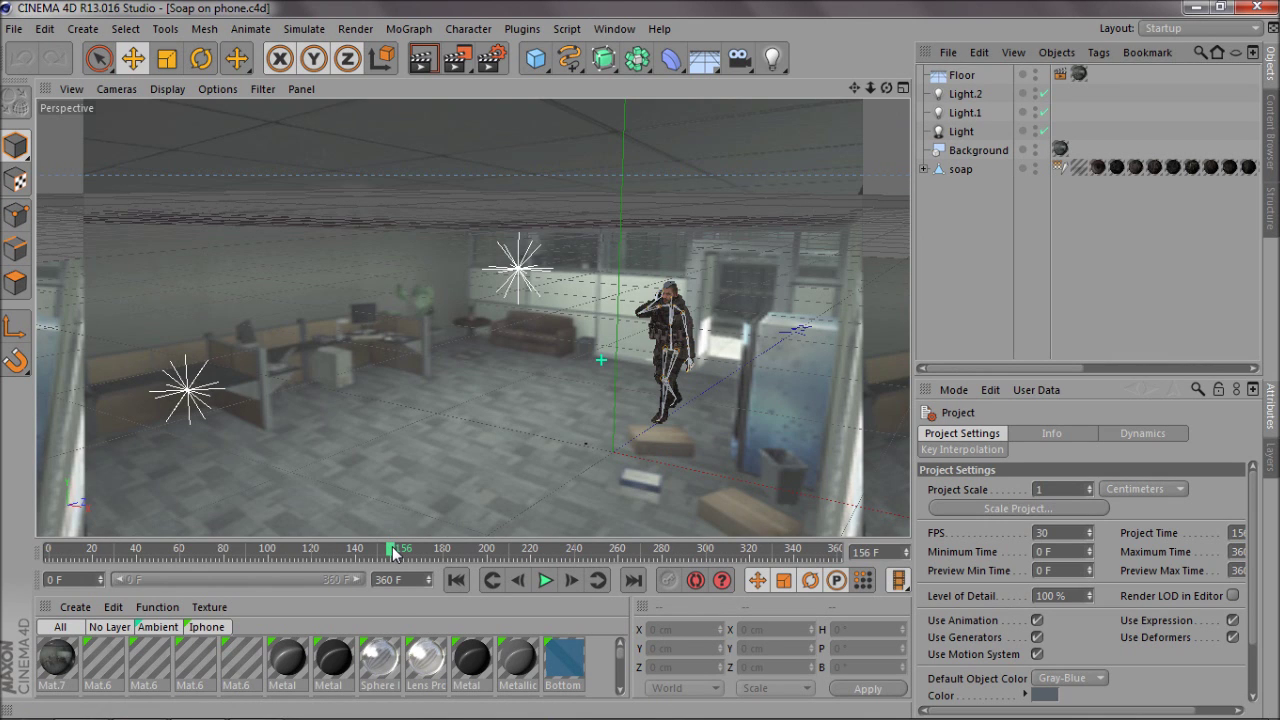
Step: Scrub through the soldier's phone animation up to frame 264, rendering a preview of the view at frame 224
mouse_move(392, 548)
mouse_down()
mouse_move(66, 601)
mouse_move(399, 578)
mouse_move(540, 552)
mouse_up()
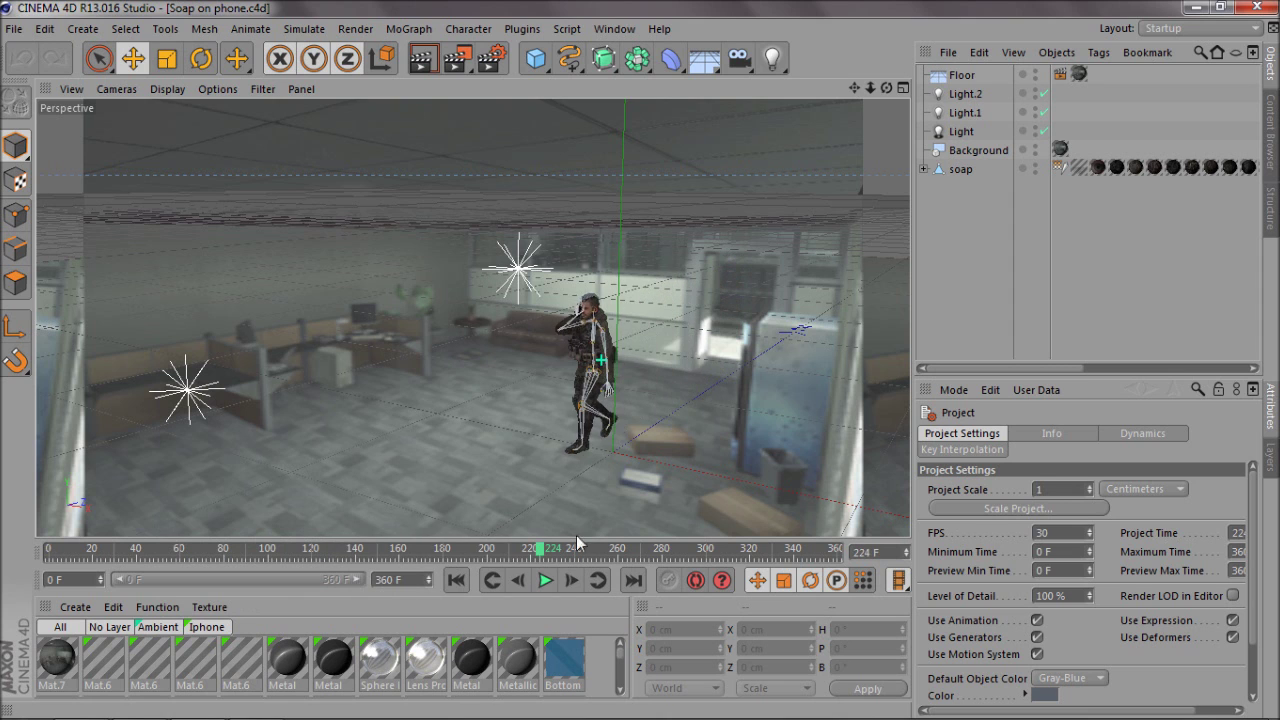
click(421, 58)
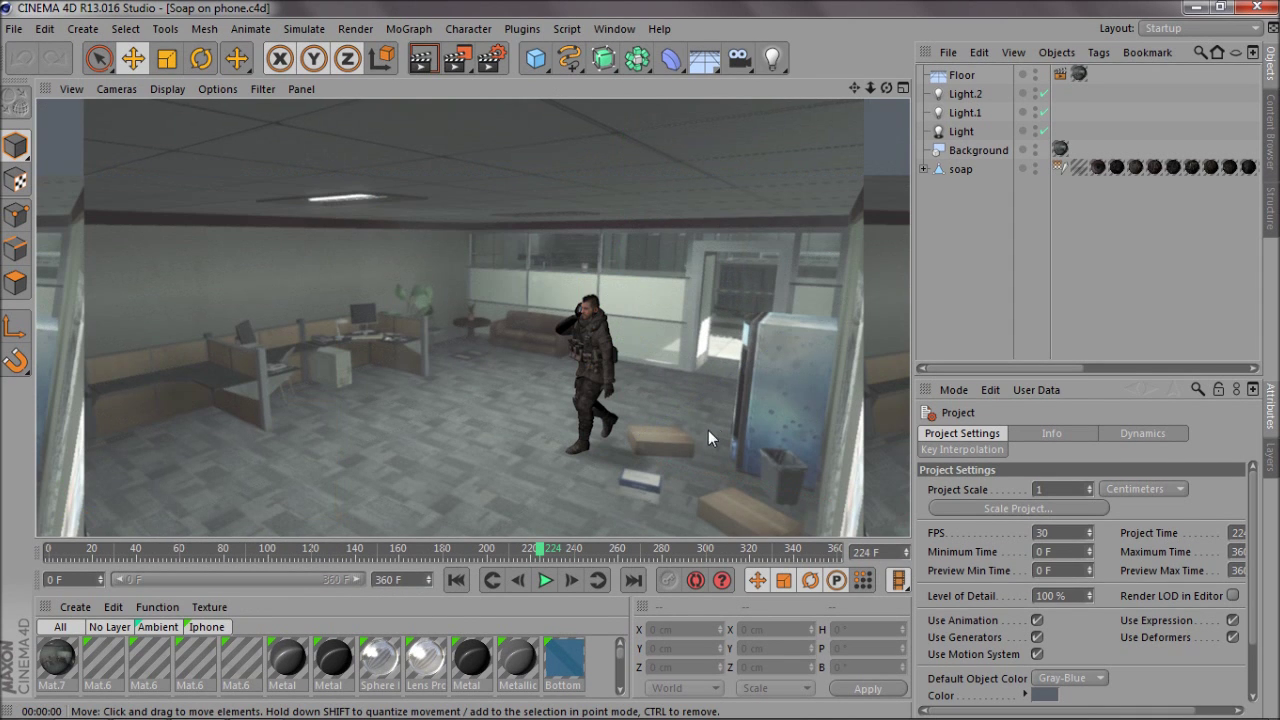
mouse_move(540, 549)
mouse_down()
mouse_move(396, 553)
mouse_move(488, 555)
mouse_up()
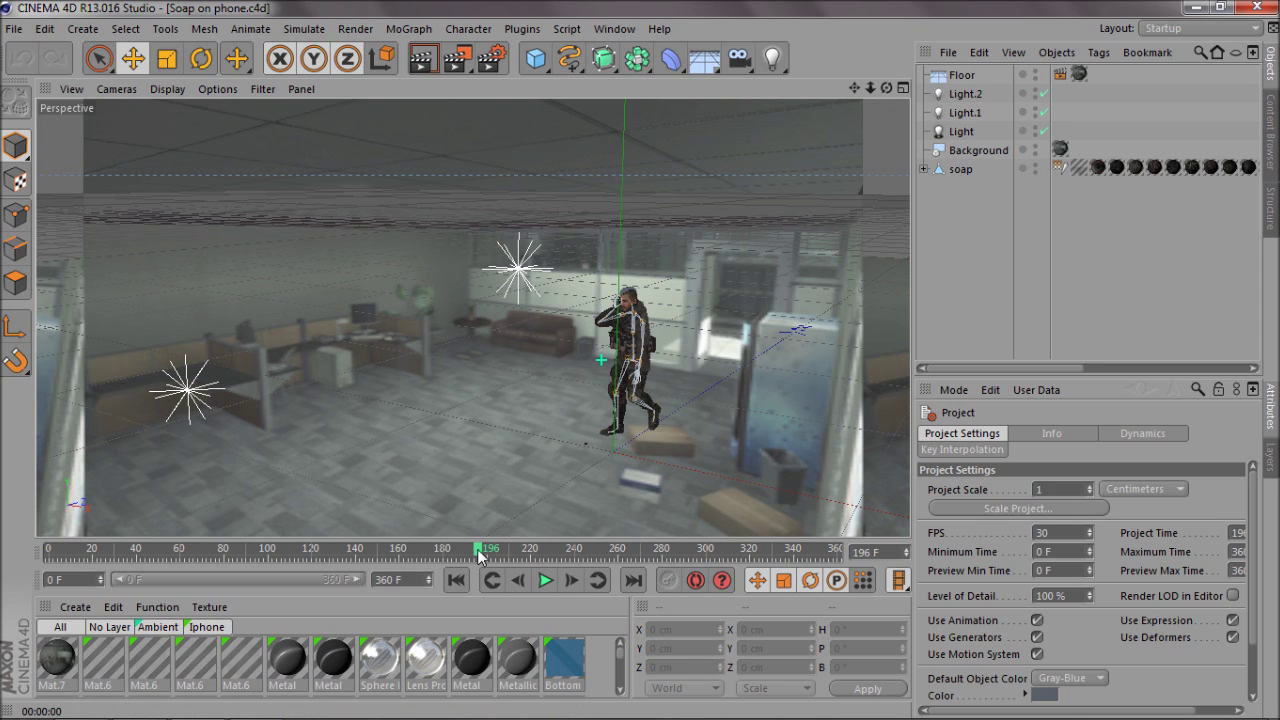
drag(478, 555, 540, 553)
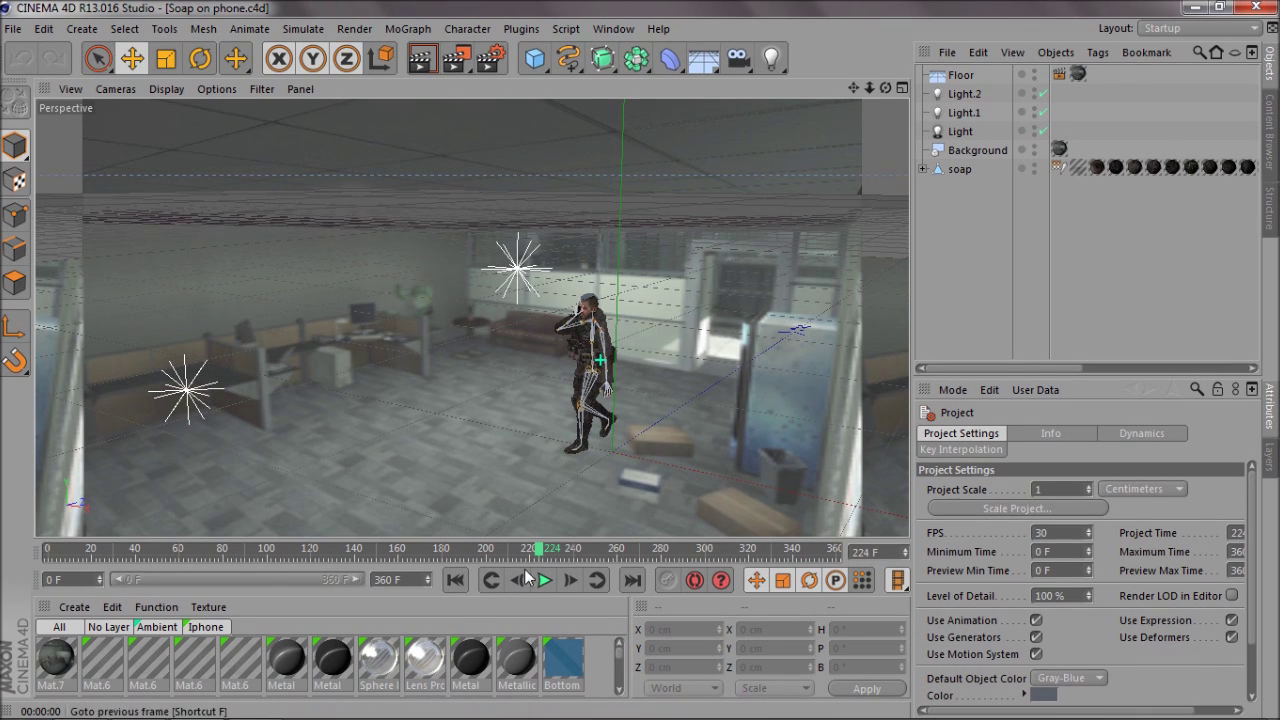
mouse_move(538, 555)
mouse_down()
mouse_move(346, 573)
mouse_move(545, 553)
mouse_up()
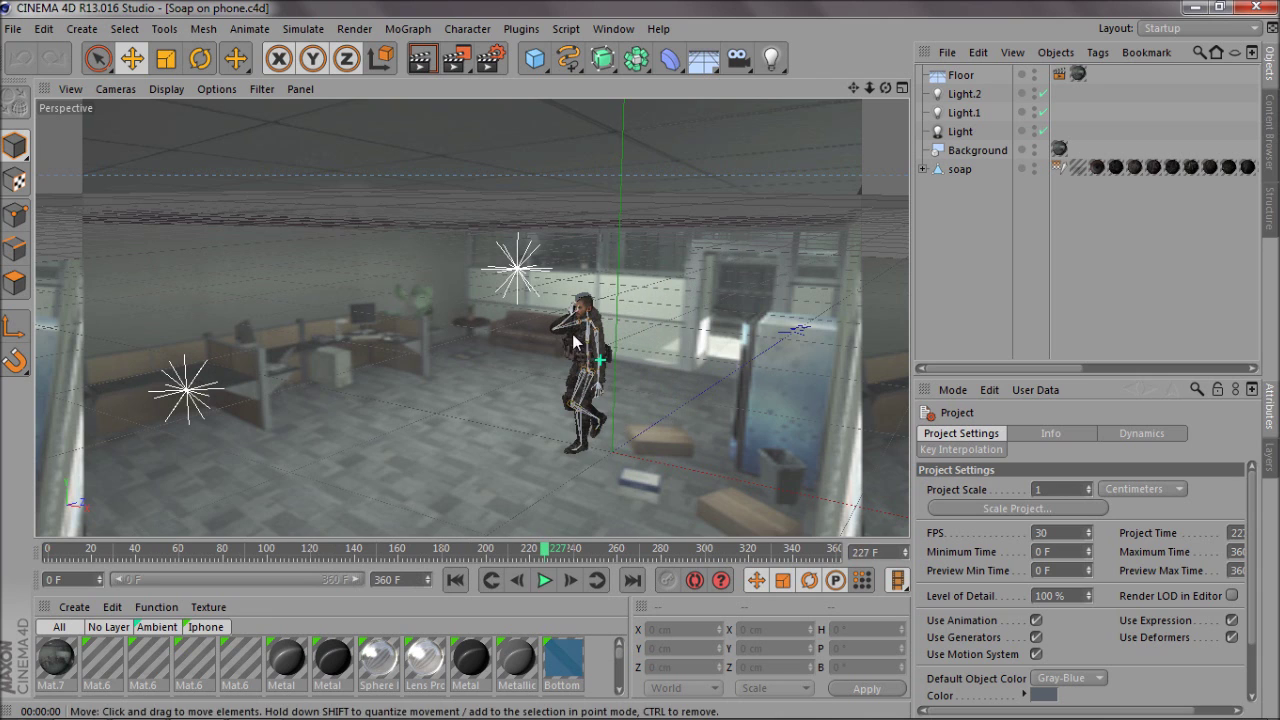
click(541, 549)
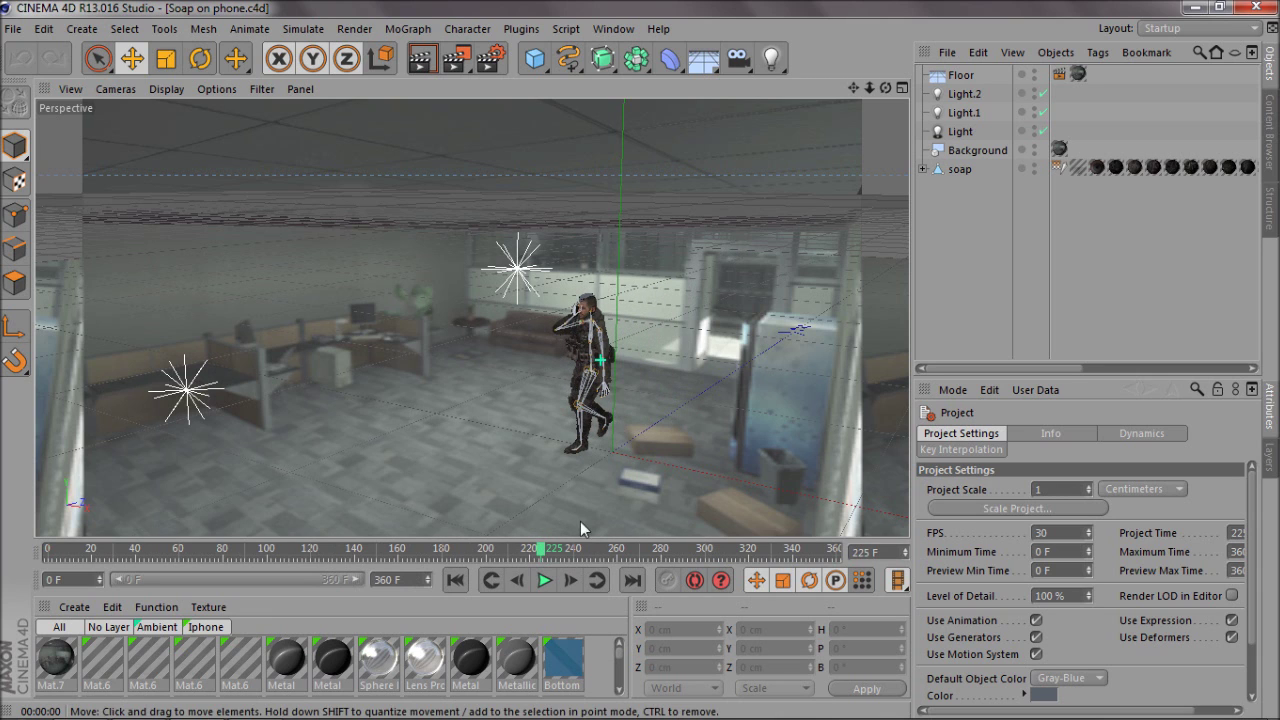
mouse_move(543, 549)
mouse_down()
mouse_move(292, 550)
mouse_move(628, 550)
mouse_up()
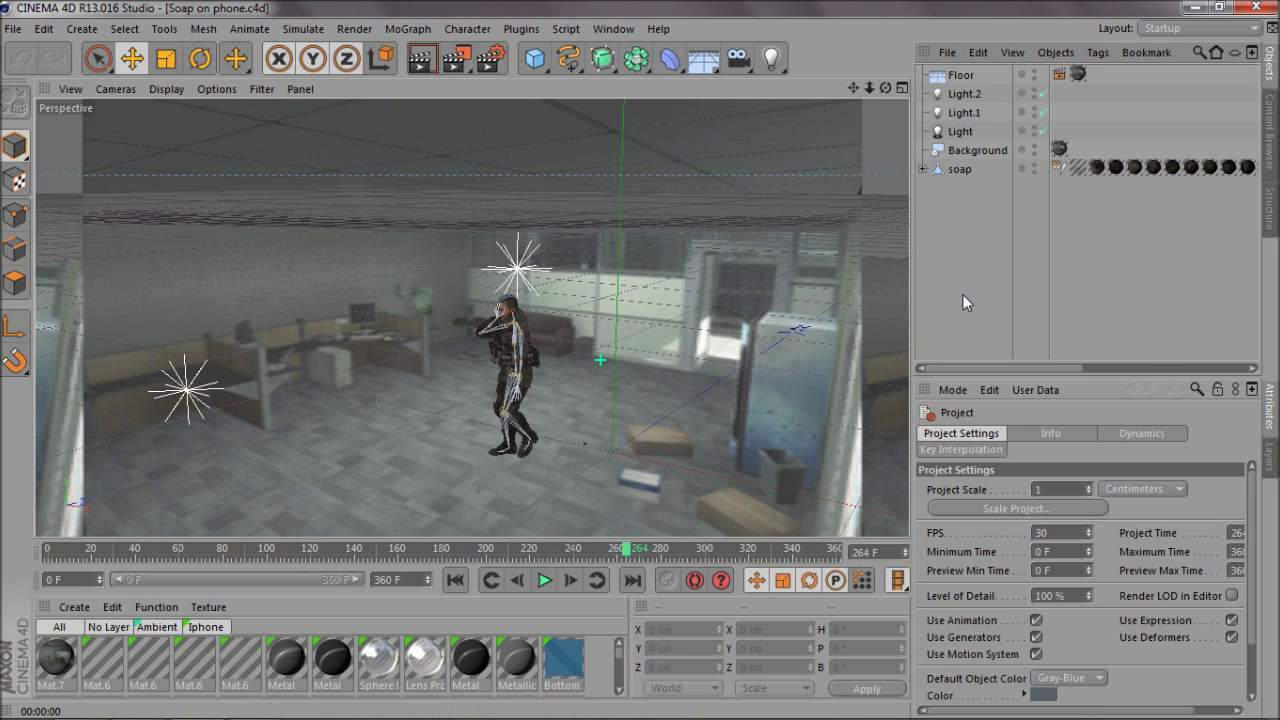
Step: Start opening another project file and go to the Documents library
click(14, 28)
click(40, 78)
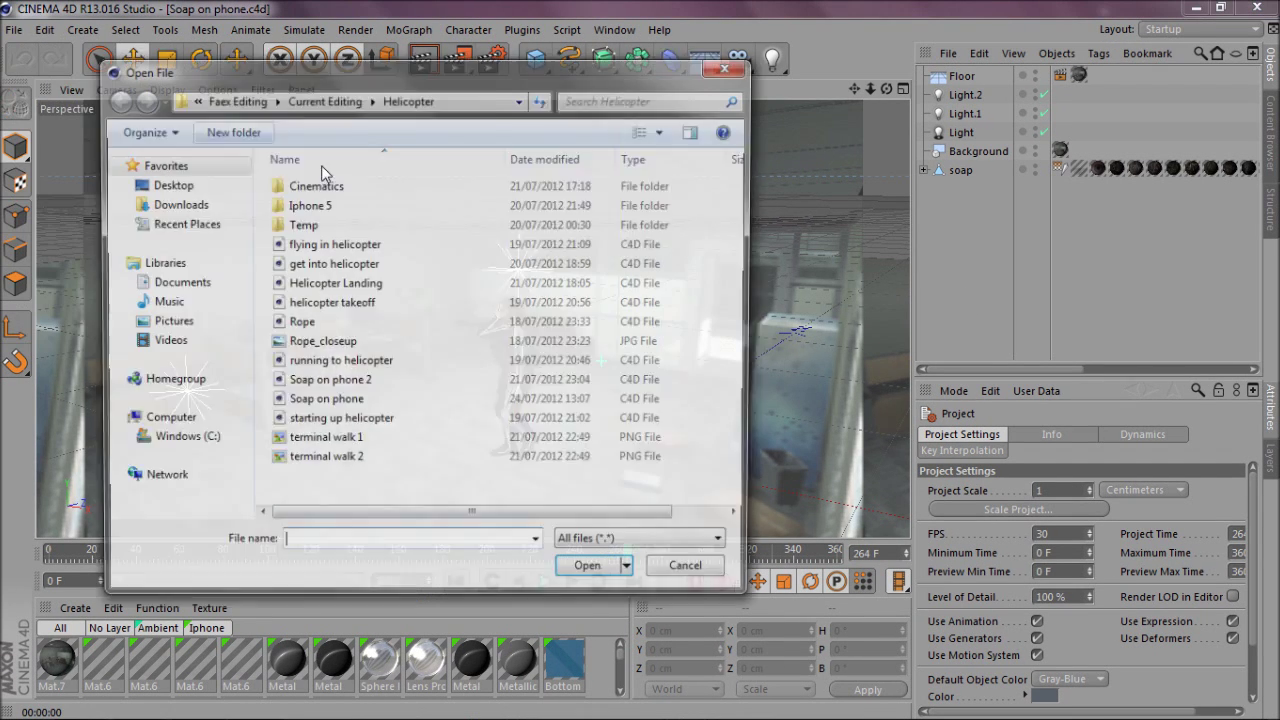
click(176, 283)
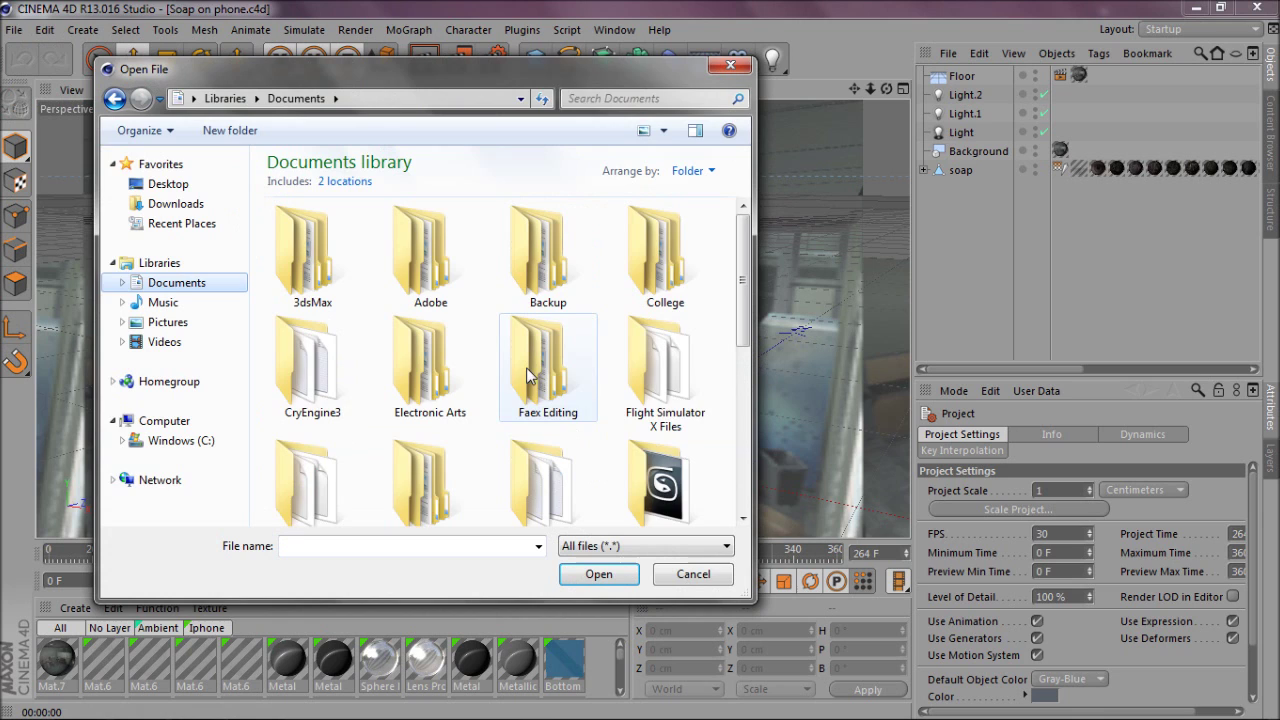
double_click(534, 368)
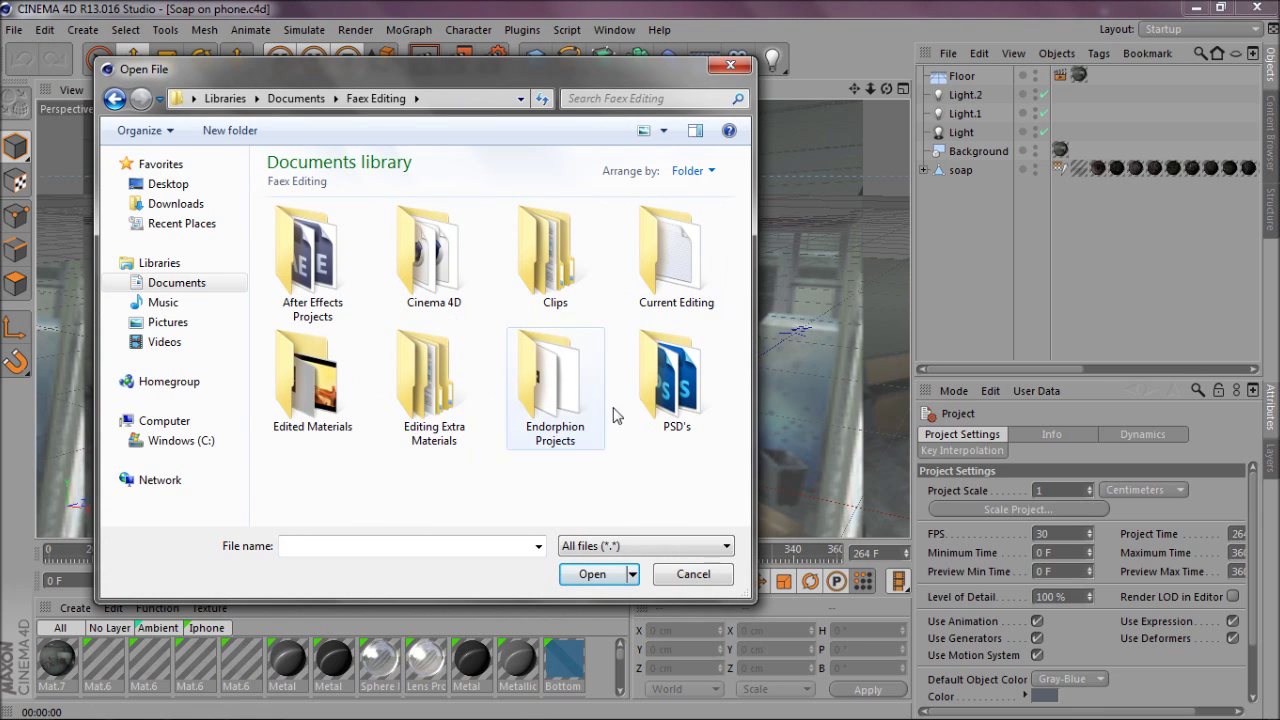
double_click(436, 376)
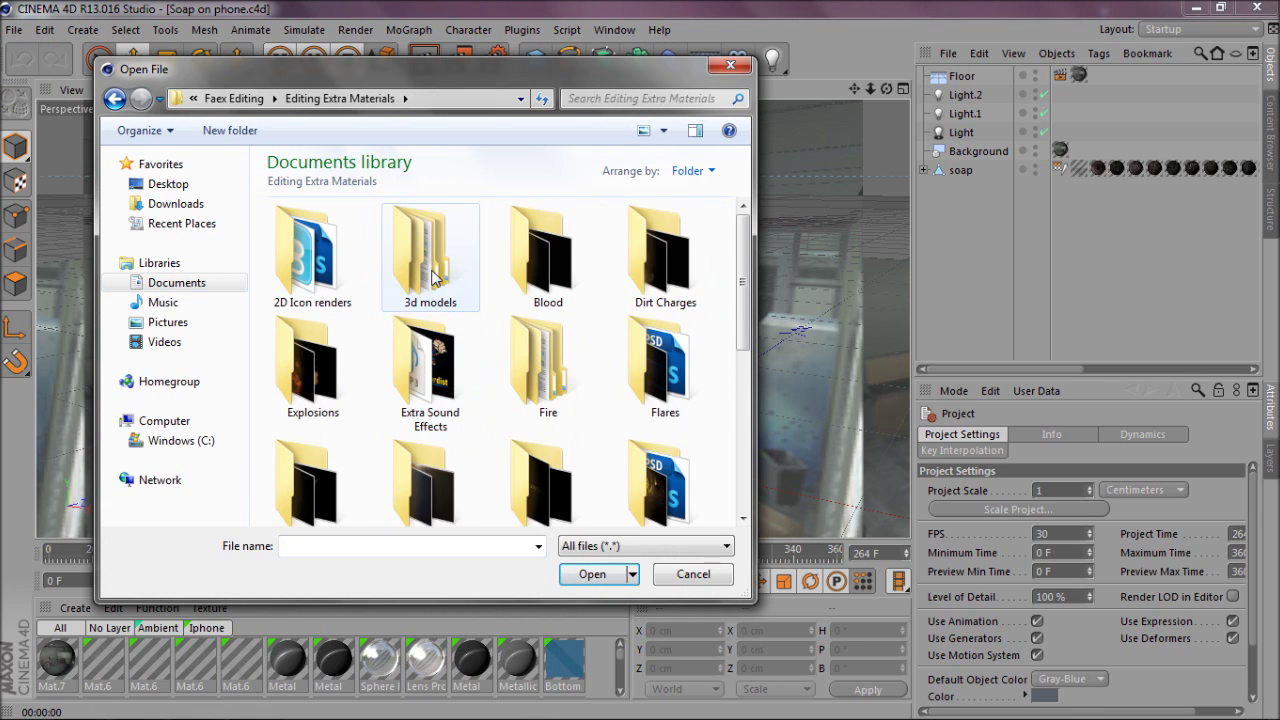
click(435, 278)
click(190, 284)
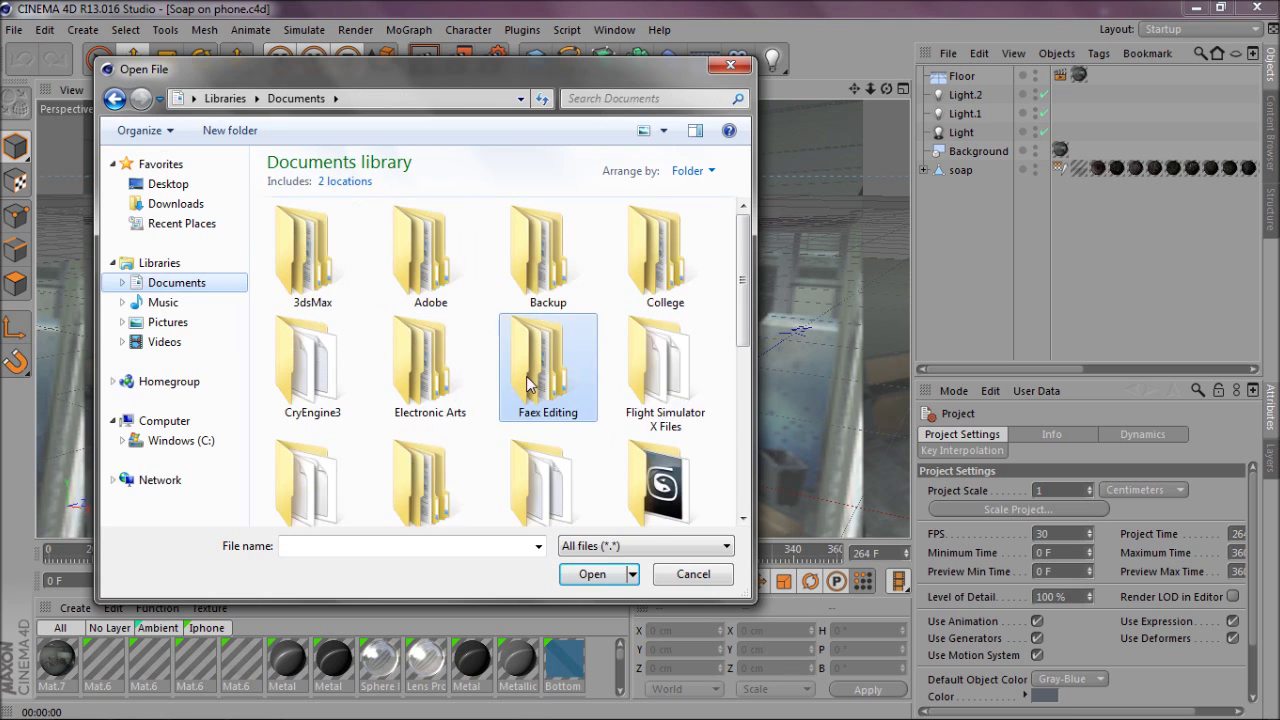
Step: Open walk.bvh from Faex Editing > Current Editing > Dueltage > cinematics > Kicki scene, importing it at scale 1 centimetre
double_click(543, 368)
double_click(677, 276)
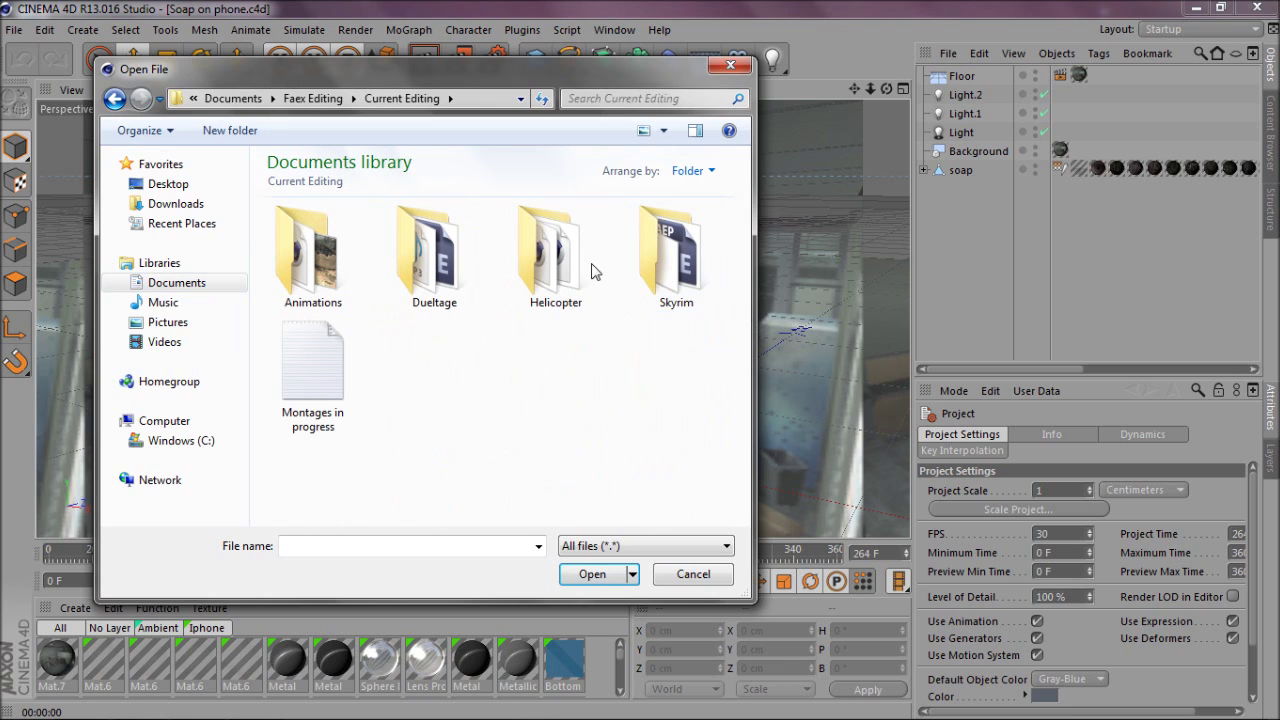
double_click(430, 255)
double_click(313, 260)
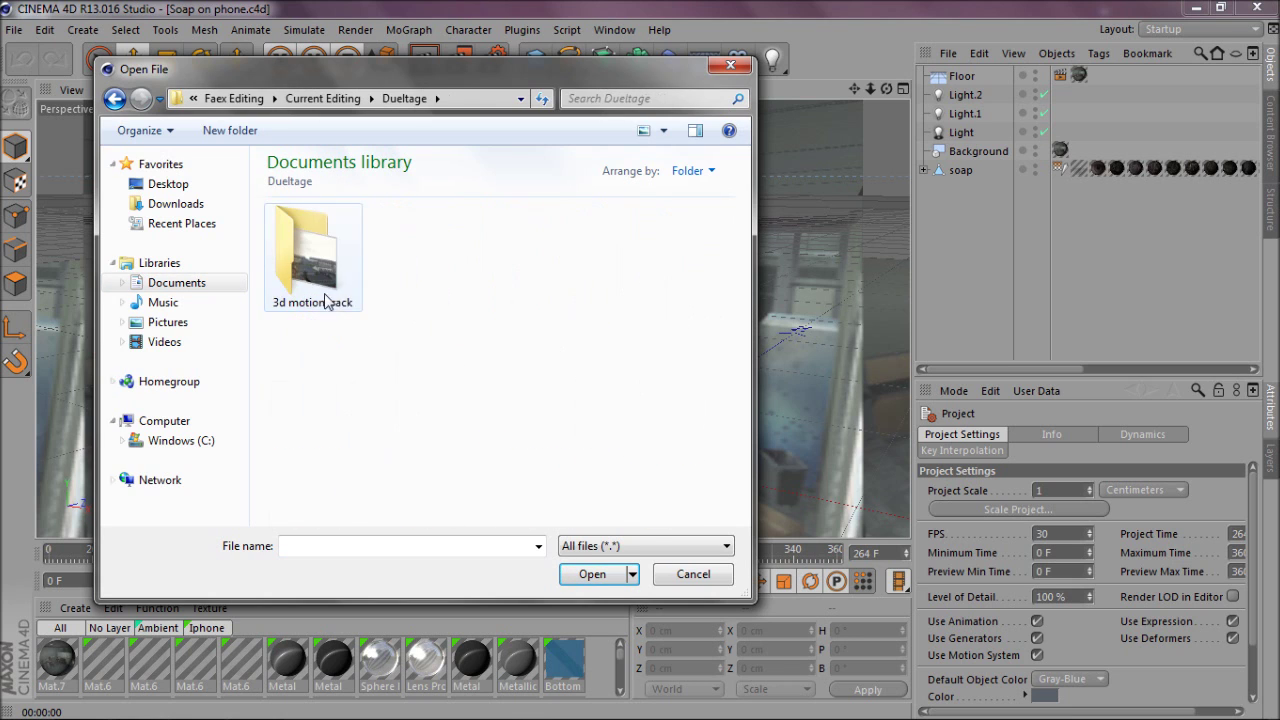
double_click(636, 288)
click(636, 288)
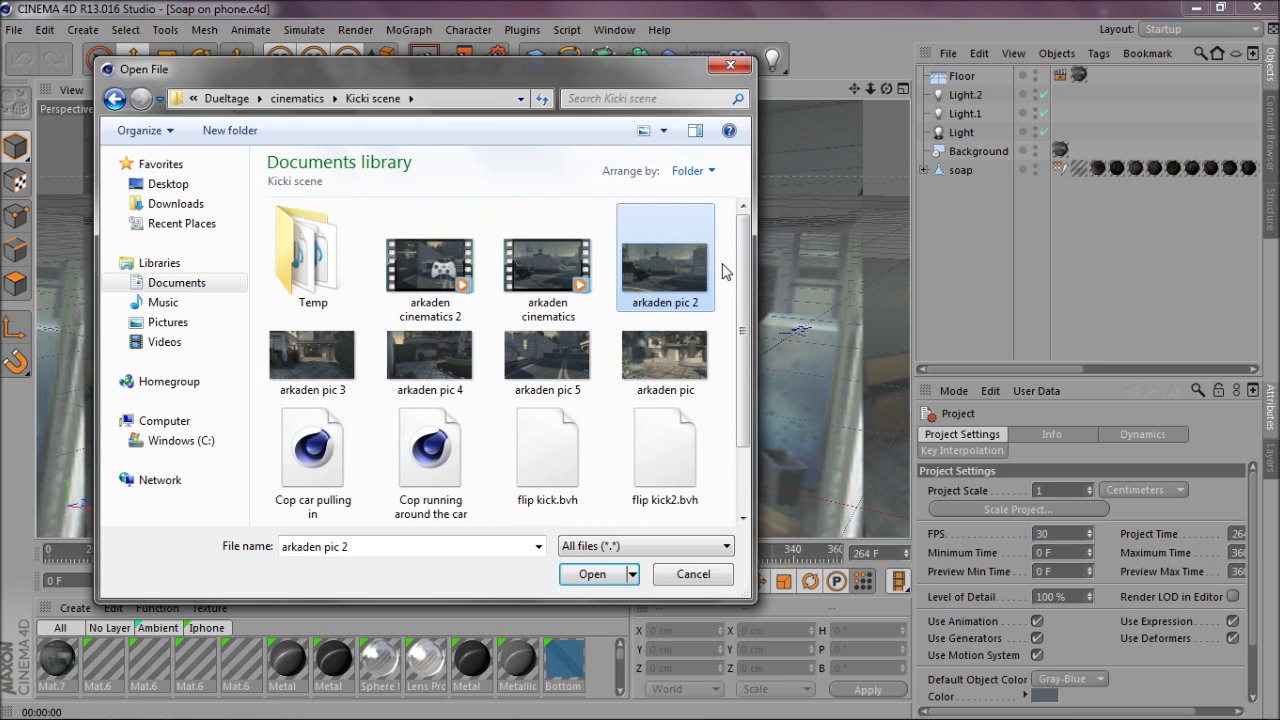
scroll(725, 272, down, 3)
double_click(443, 455)
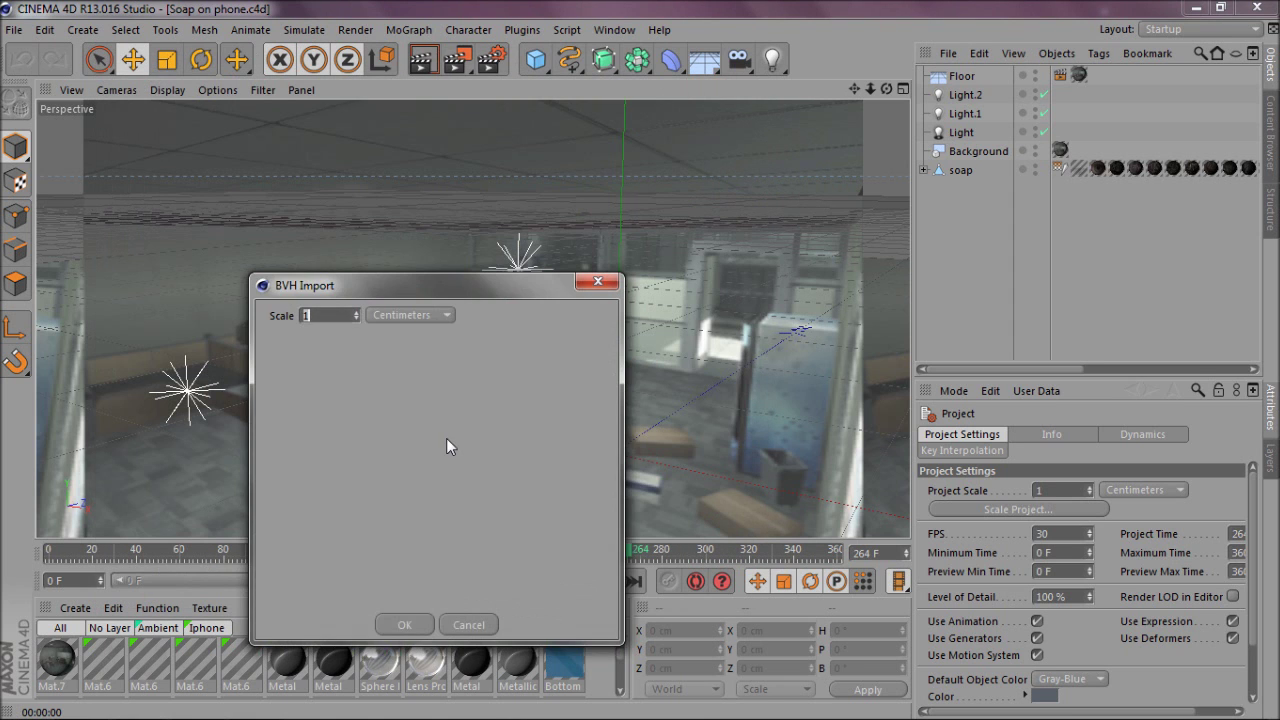
click(407, 625)
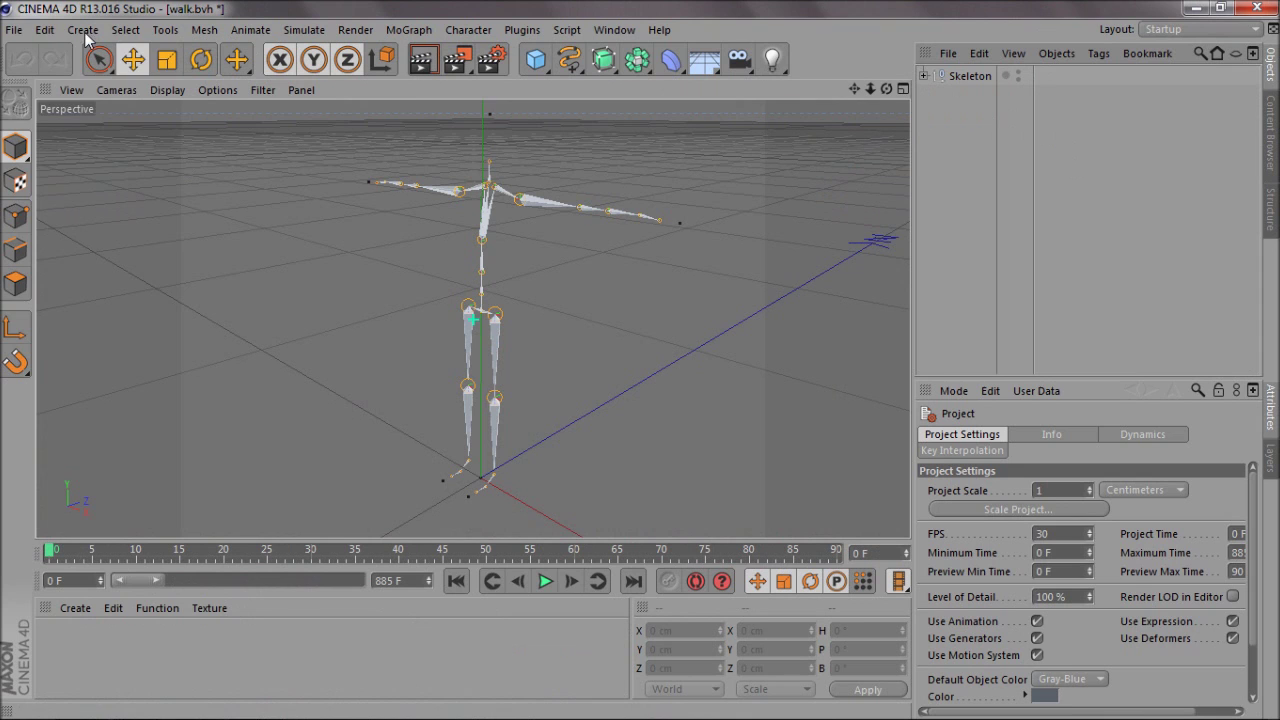
Step: Open the walk.c4d project from the Kicki scene folder
click(14, 29)
click(42, 74)
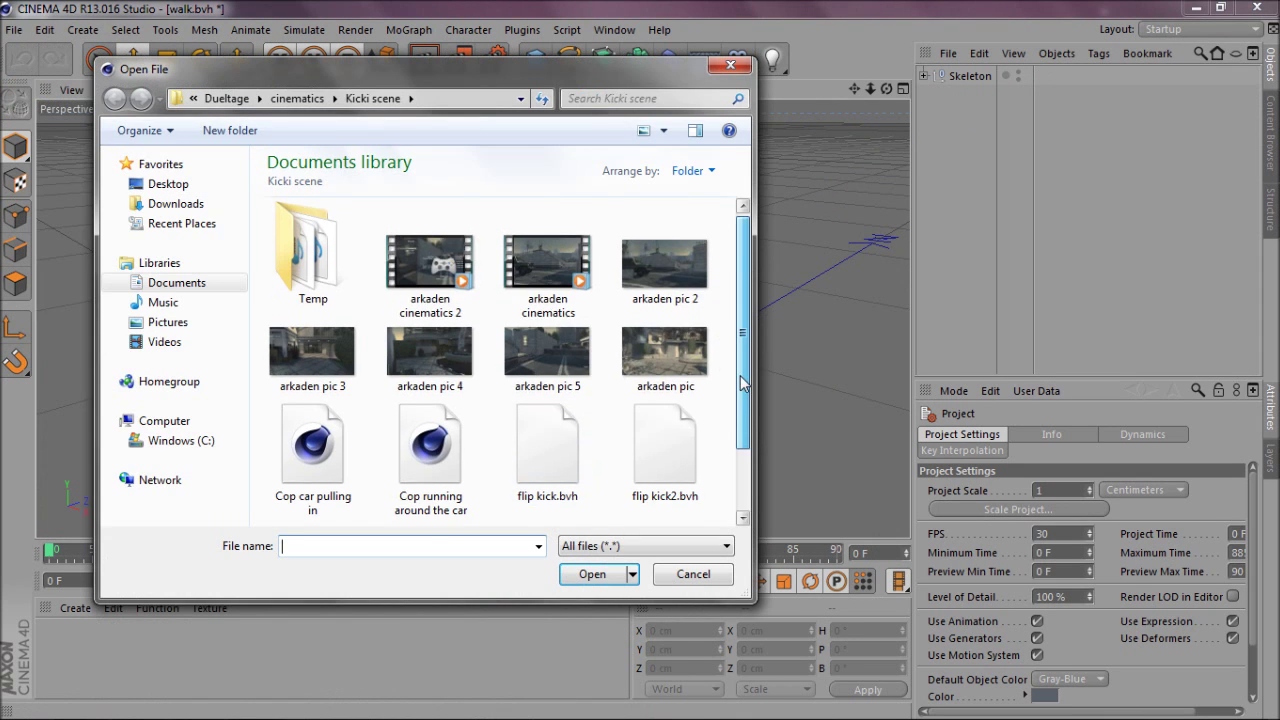
scroll(744, 383, down, 3)
double_click(539, 468)
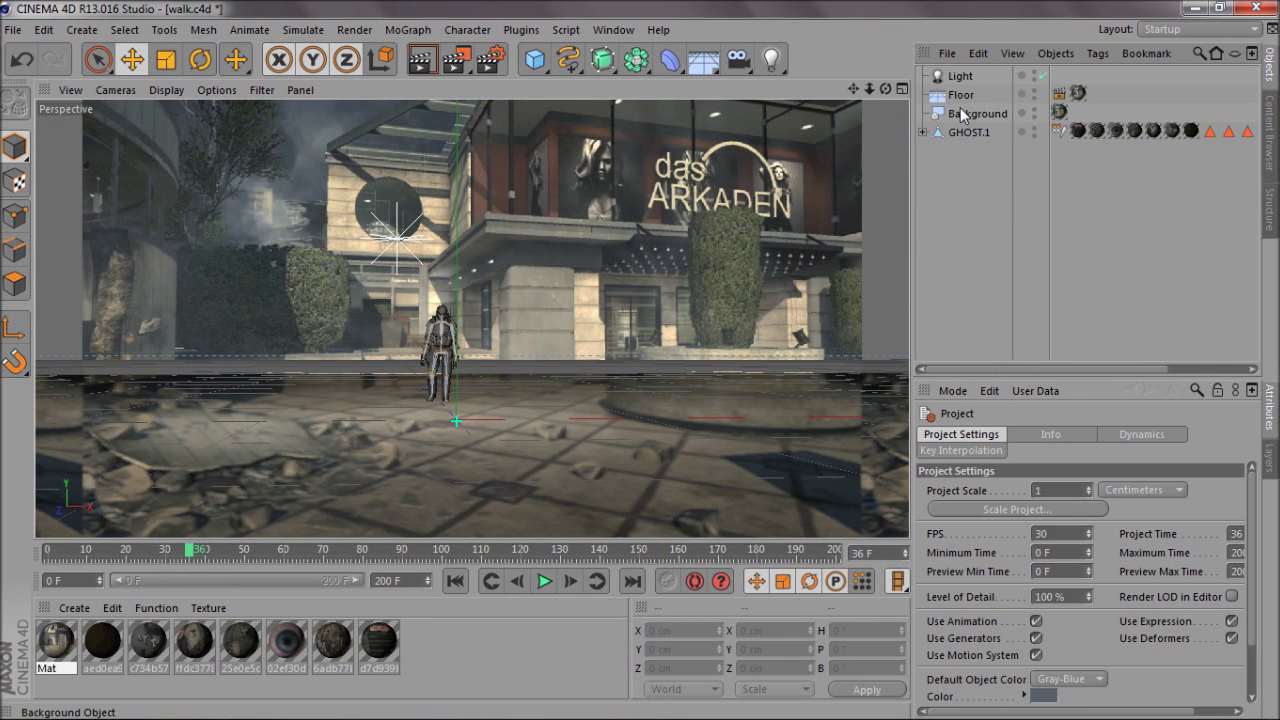
Step: Delete the Light, Floor and Background objects from the scene, keeping only the GHOST.1 character
click(950, 76)
key(Delete)
click(950, 76)
key(Delete)
click(950, 76)
key(Delete)
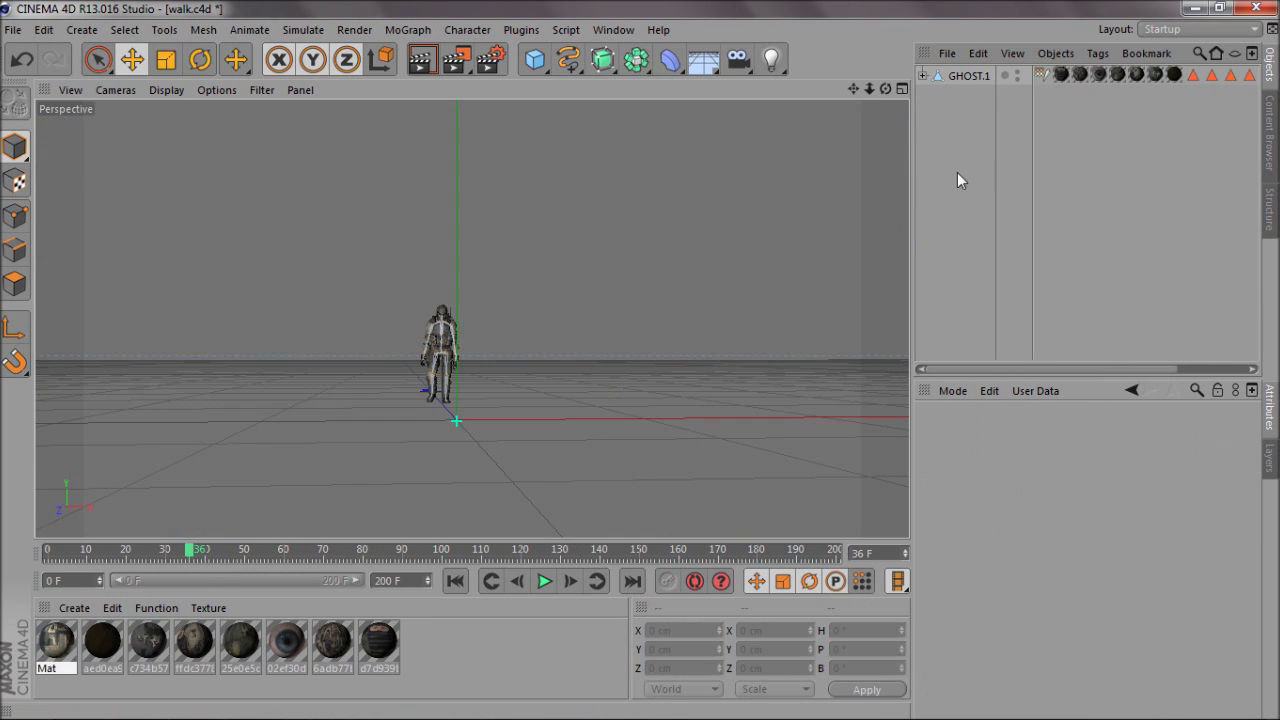
Step: Examine the GHOST.1 walk animation up close, scrubbing to frame 148 and on to frame 190
drag(885, 89, 620, 360)
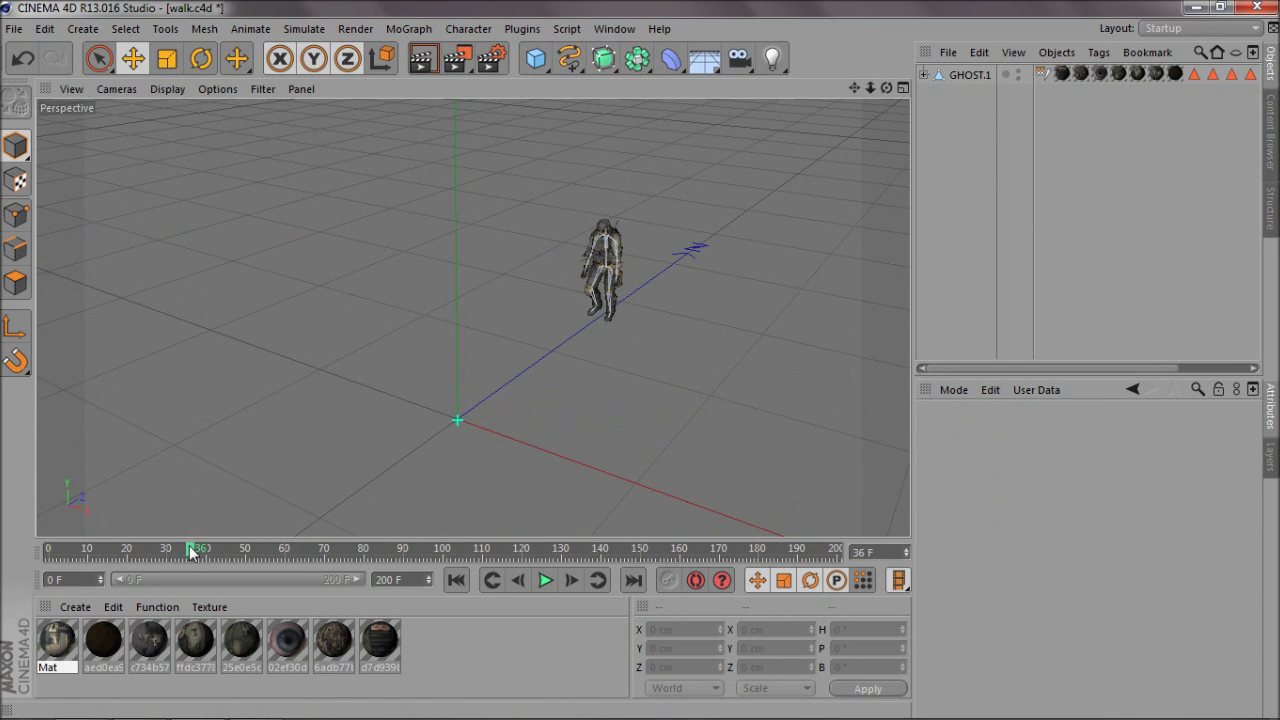
drag(191, 549, 633, 532)
drag(886, 88, 559, 359)
scroll(559, 359, up, 4)
drag(886, 89, 641, 362)
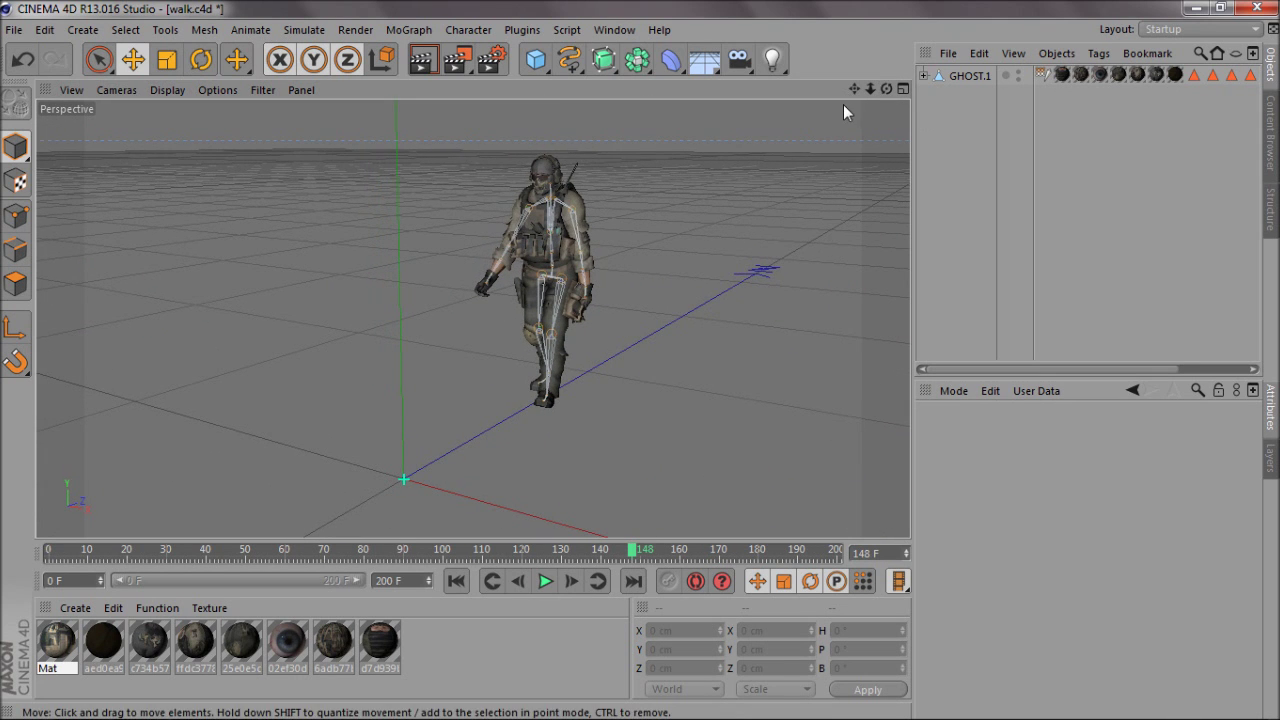
drag(854, 89, 640, 360)
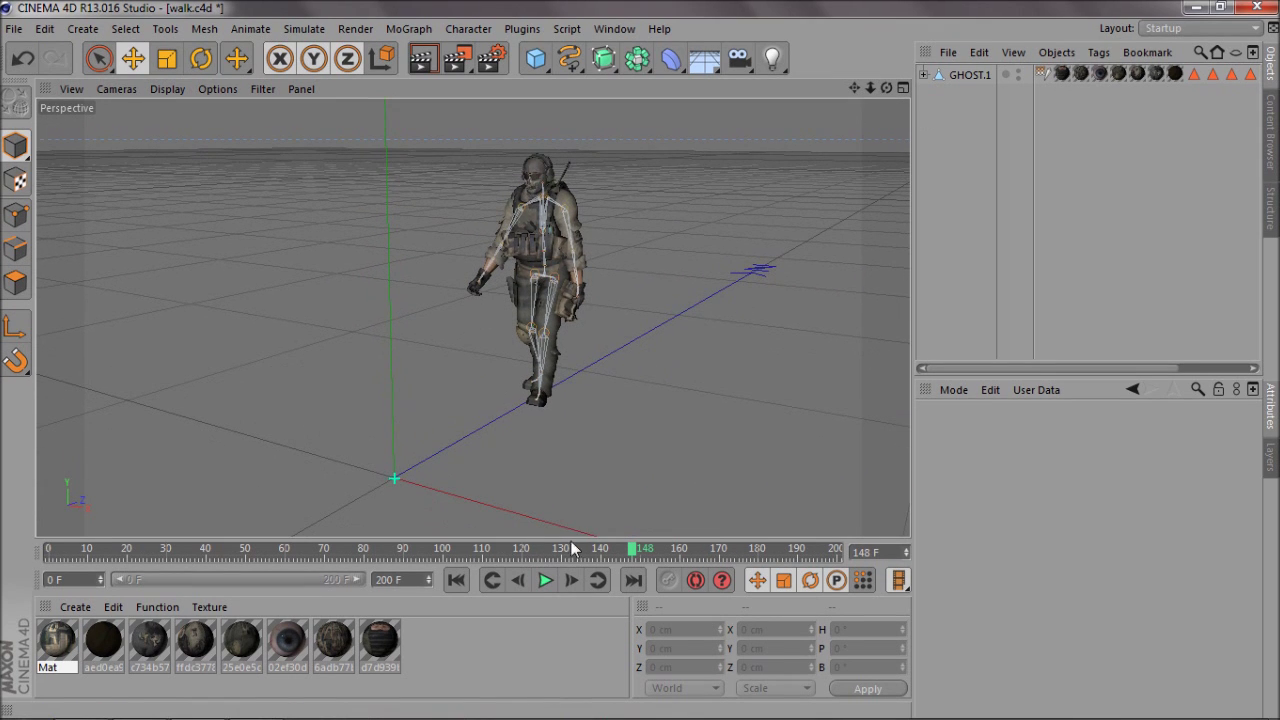
drag(641, 560, 800, 484)
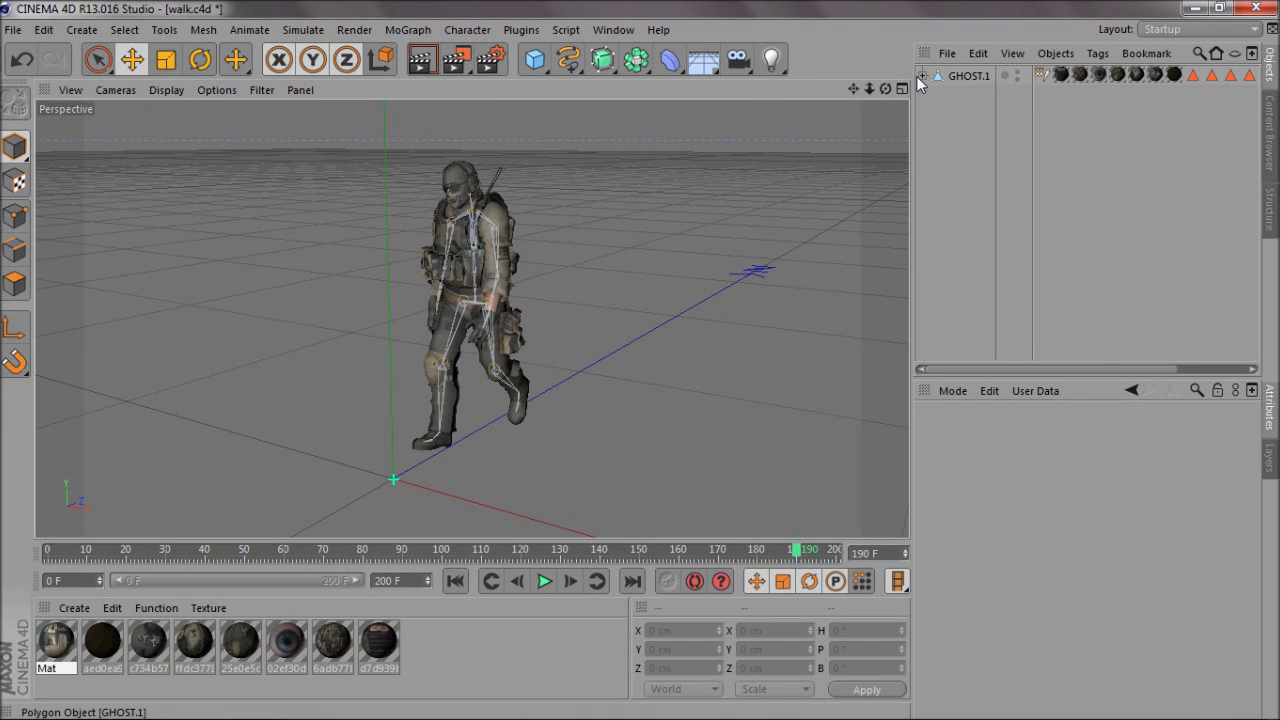
Step: Expand the GHOST.1 joint hierarchy, select RightClavicleJoint with all its children to inspect the right arm chain, and clear the selection
click(921, 76)
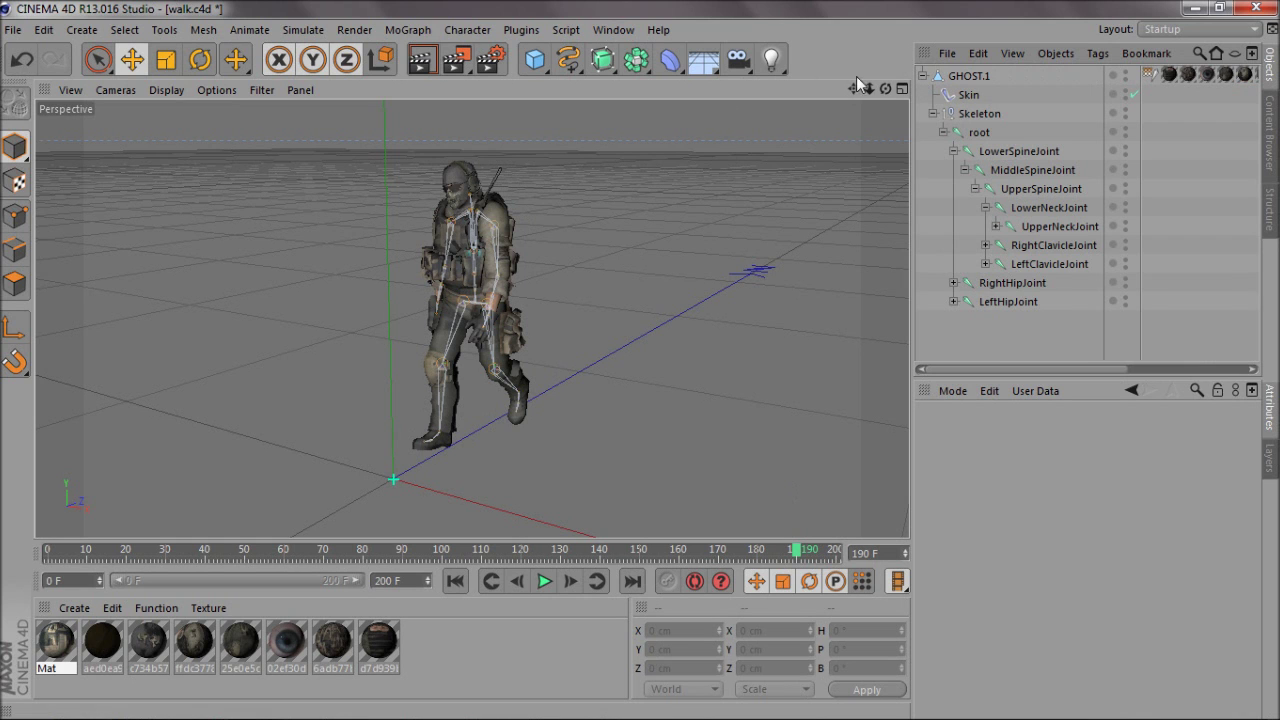
drag(885, 89, 639, 360)
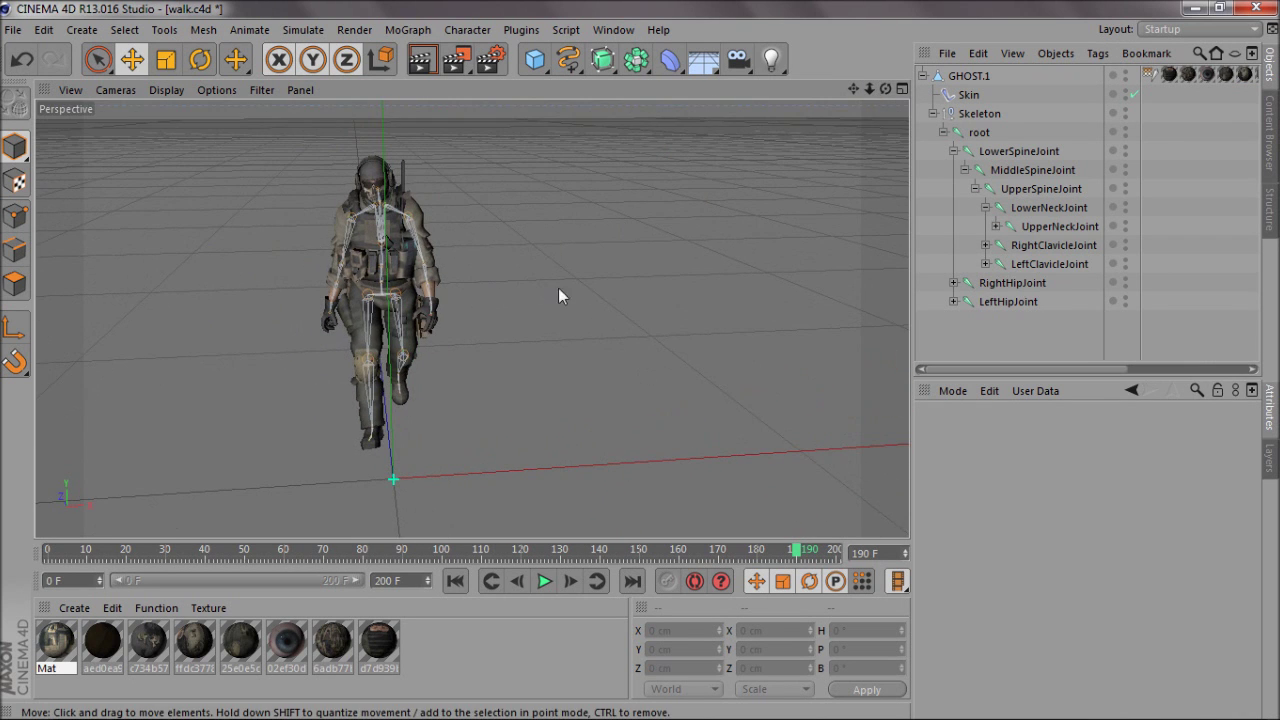
click(986, 245)
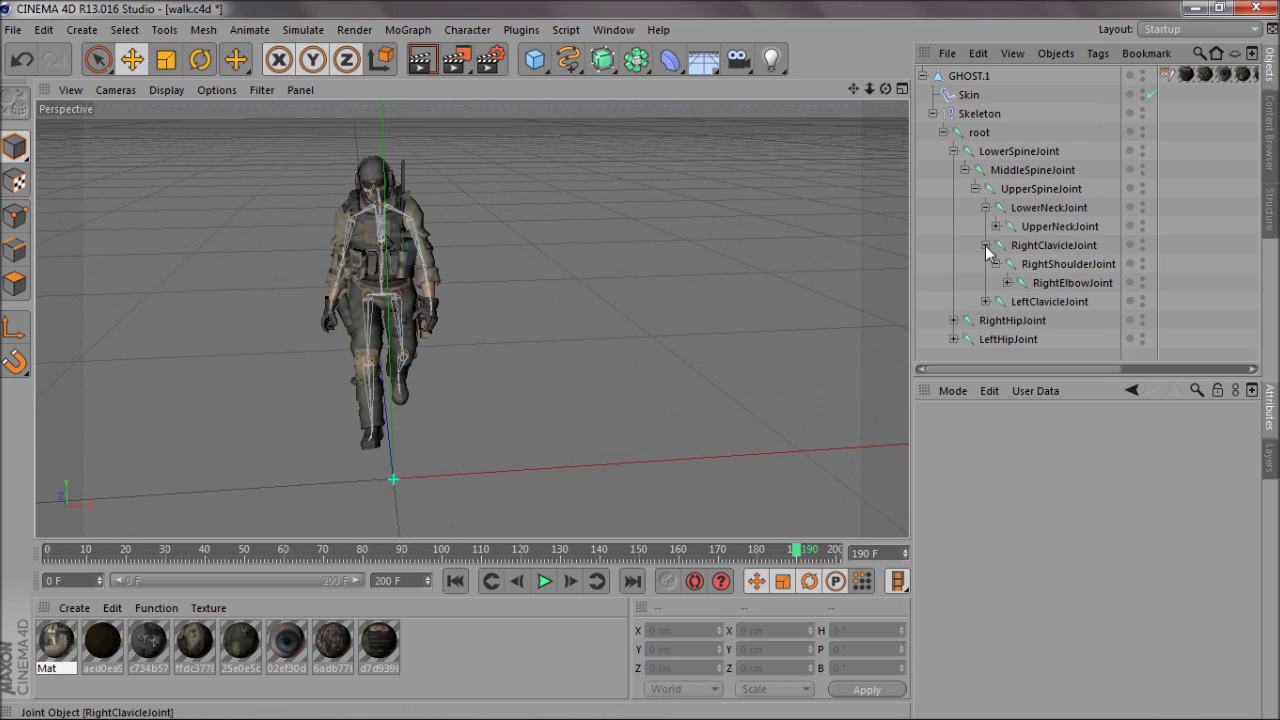
click(1036, 246)
right_click(1036, 246)
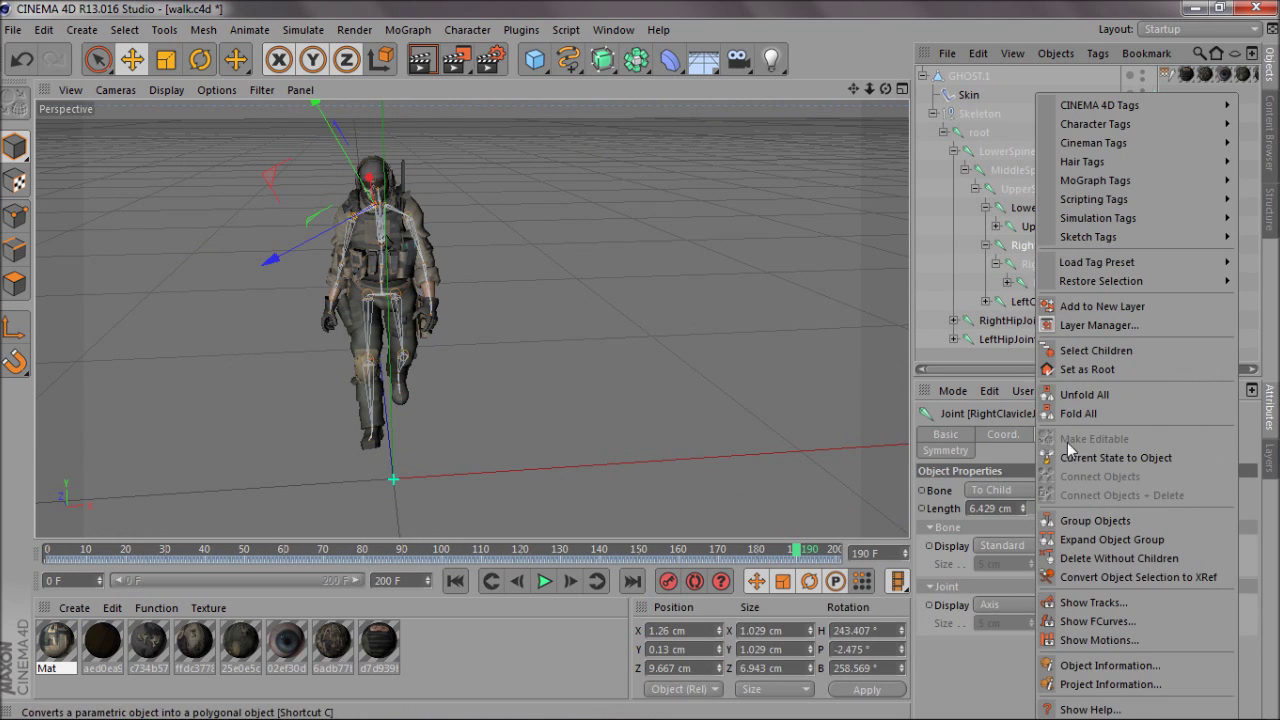
click(1097, 355)
click(1007, 283)
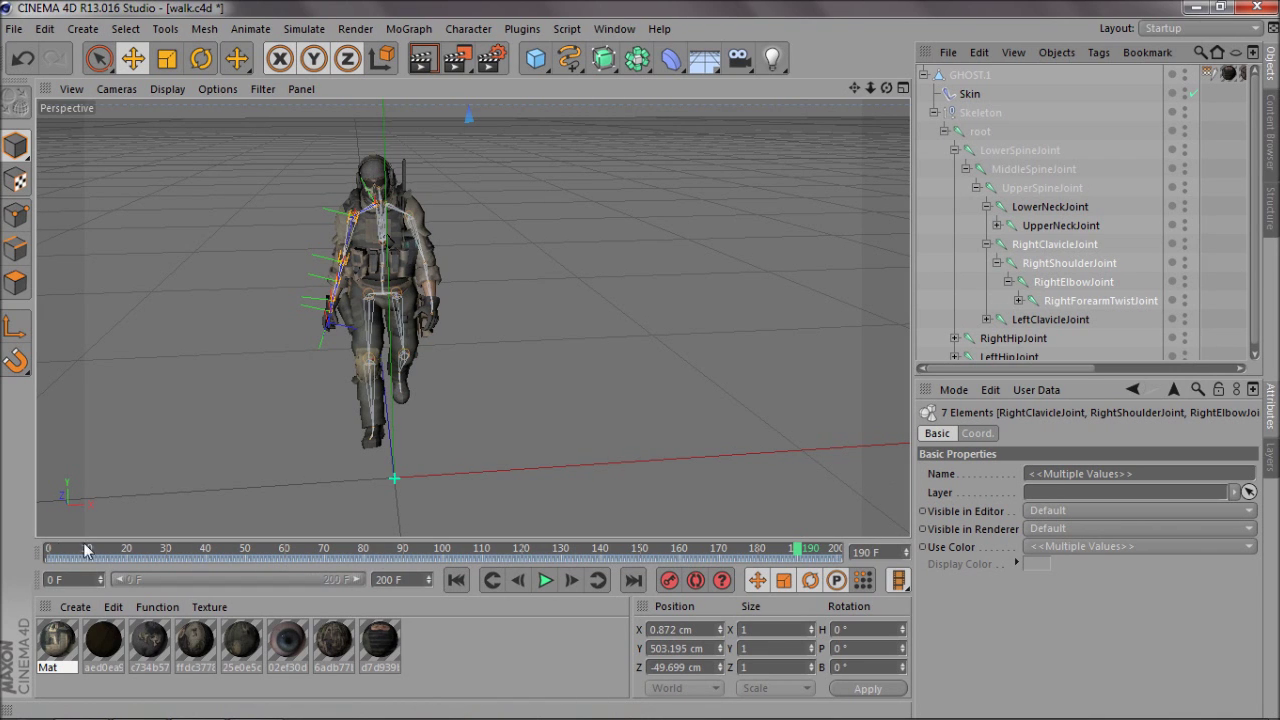
click(1218, 268)
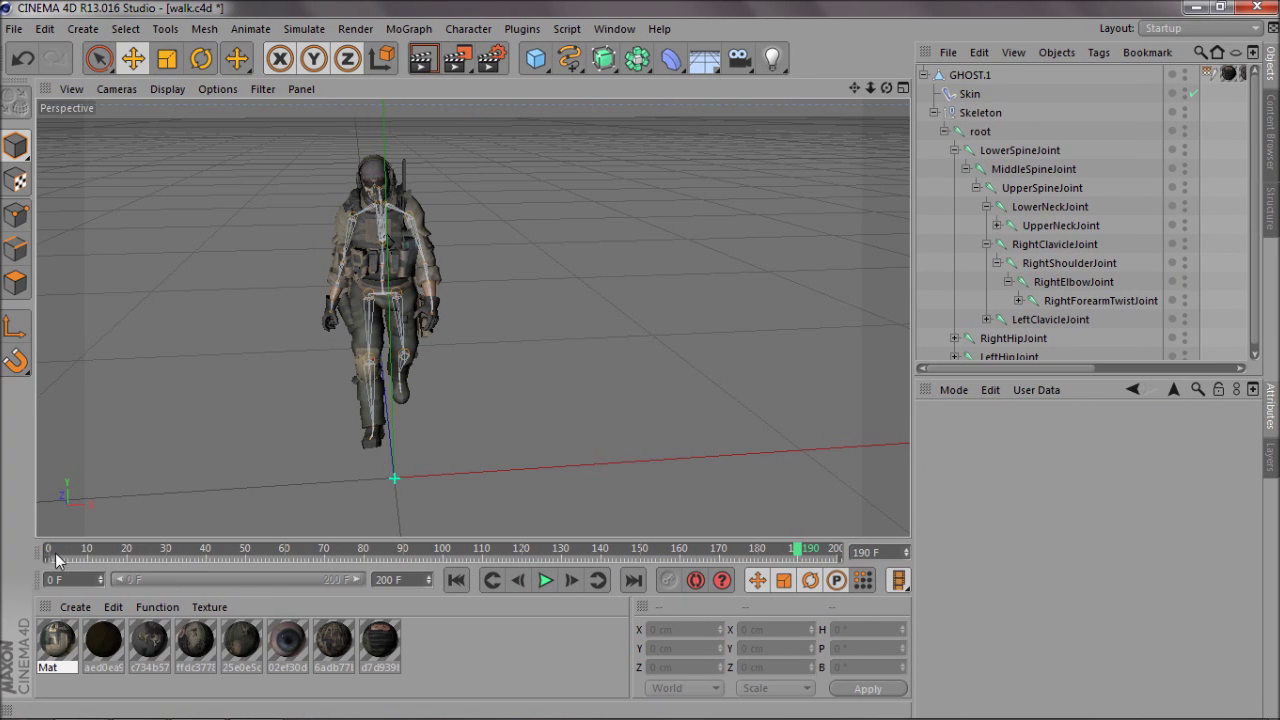
Step: Go to frame 29, extend the animation and the visible timeline range to 1000 frames, and select RightShoulderJoint
drag(55, 553, 162, 560)
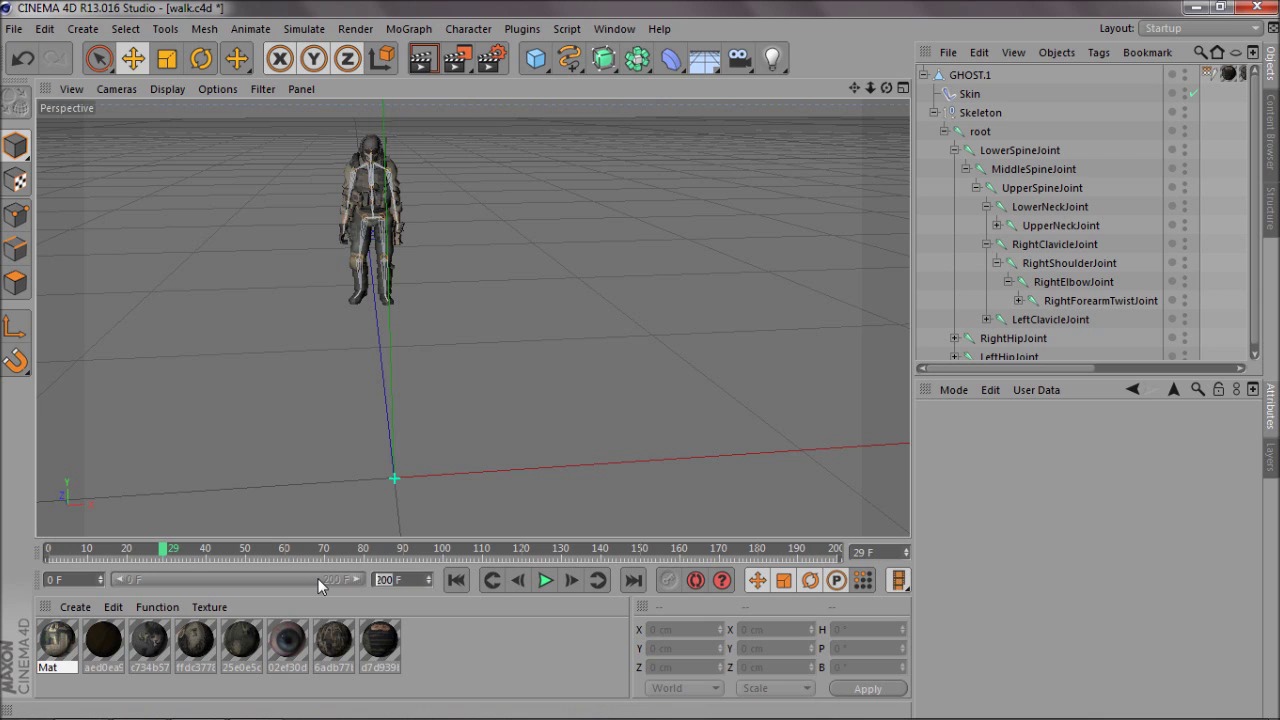
text(1000)
key(Return)
drag(178, 584, 366, 580)
click(1123, 264)
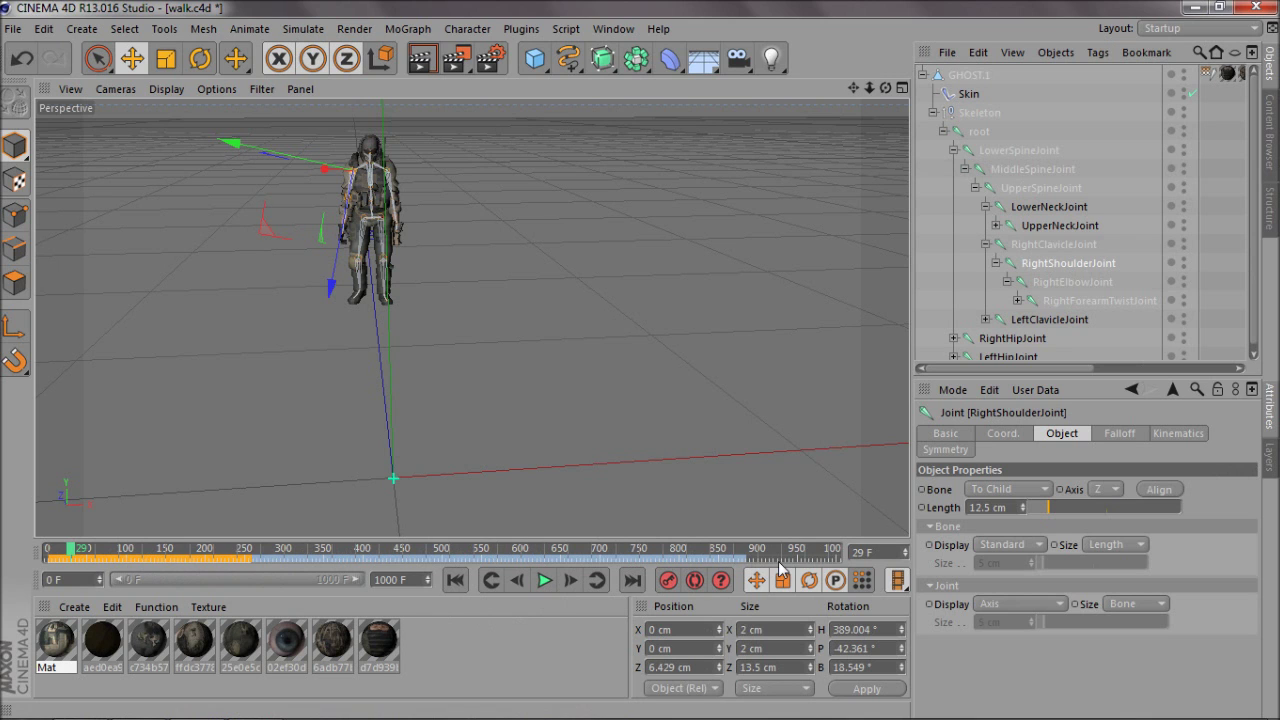
Step: Delete all keyframes of RightClavicleJoint and its child joints so the right arm carries no walk animation
drag(264, 560, 2, 577)
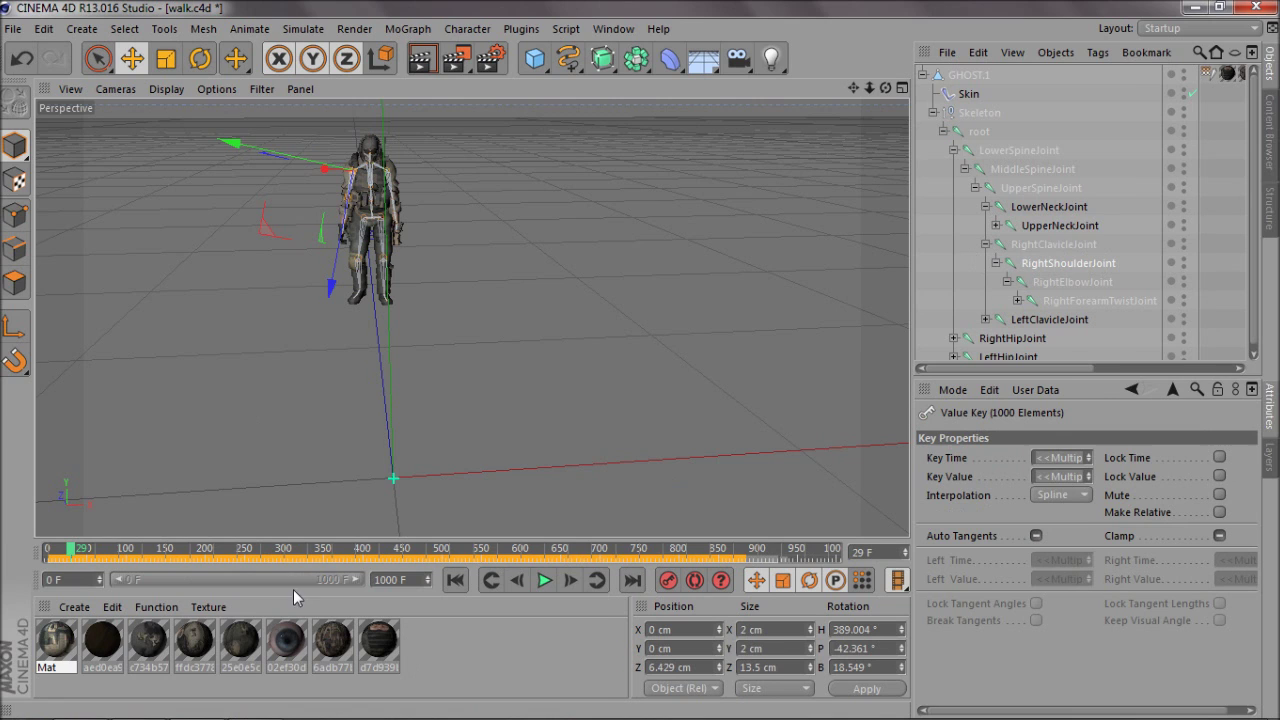
right_click(1029, 246)
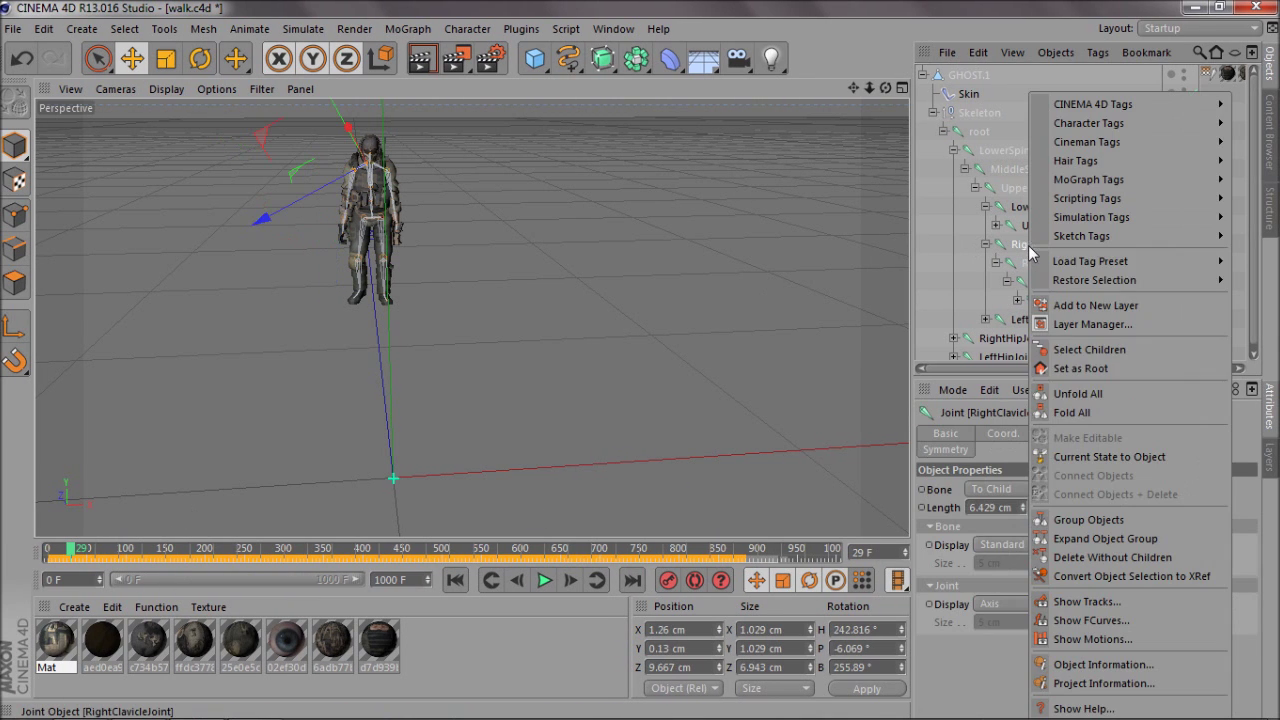
click(1108, 349)
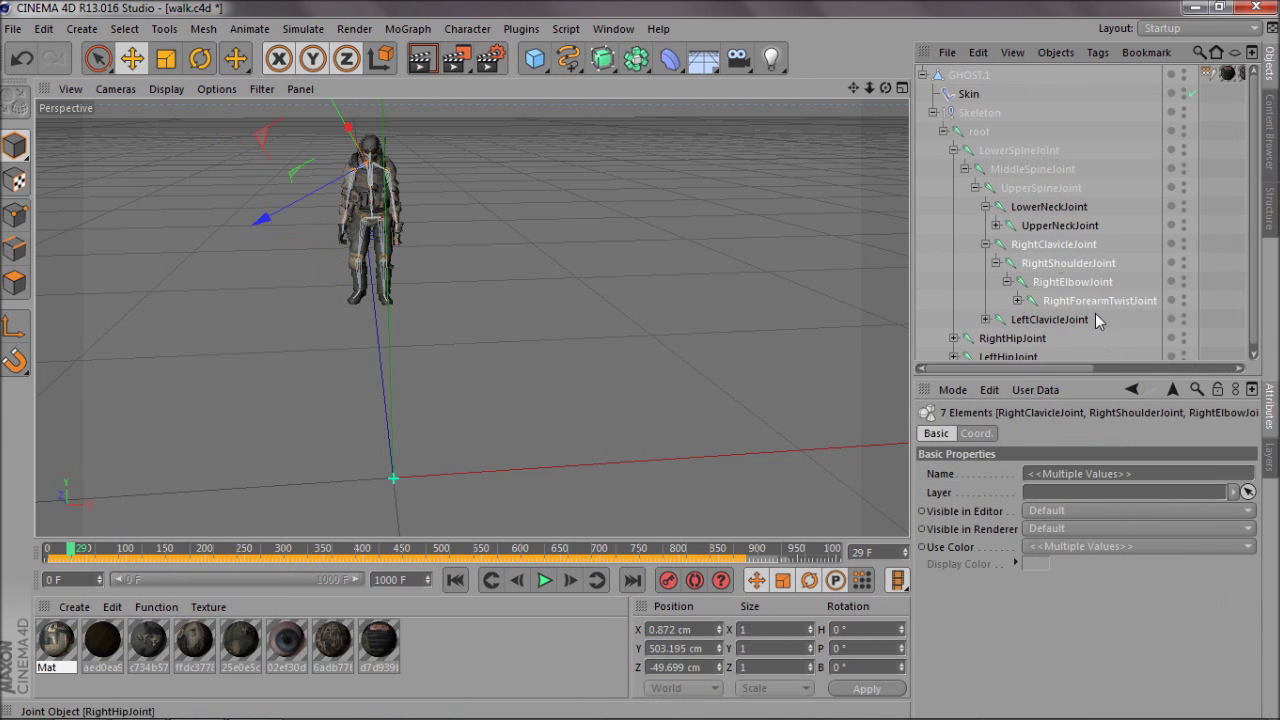
click(700, 555)
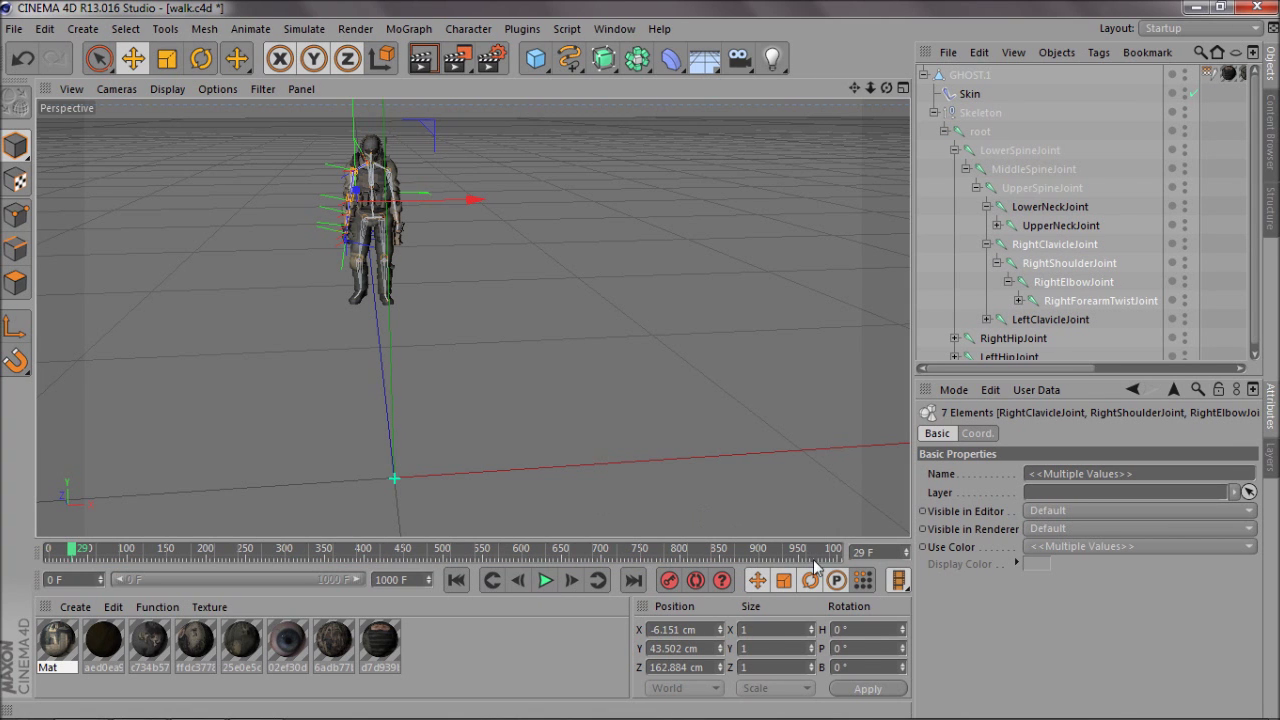
Step: At frame 0, rotate RightShoulderJoint to swing the soldier's right arm up and out to the side
click(1043, 265)
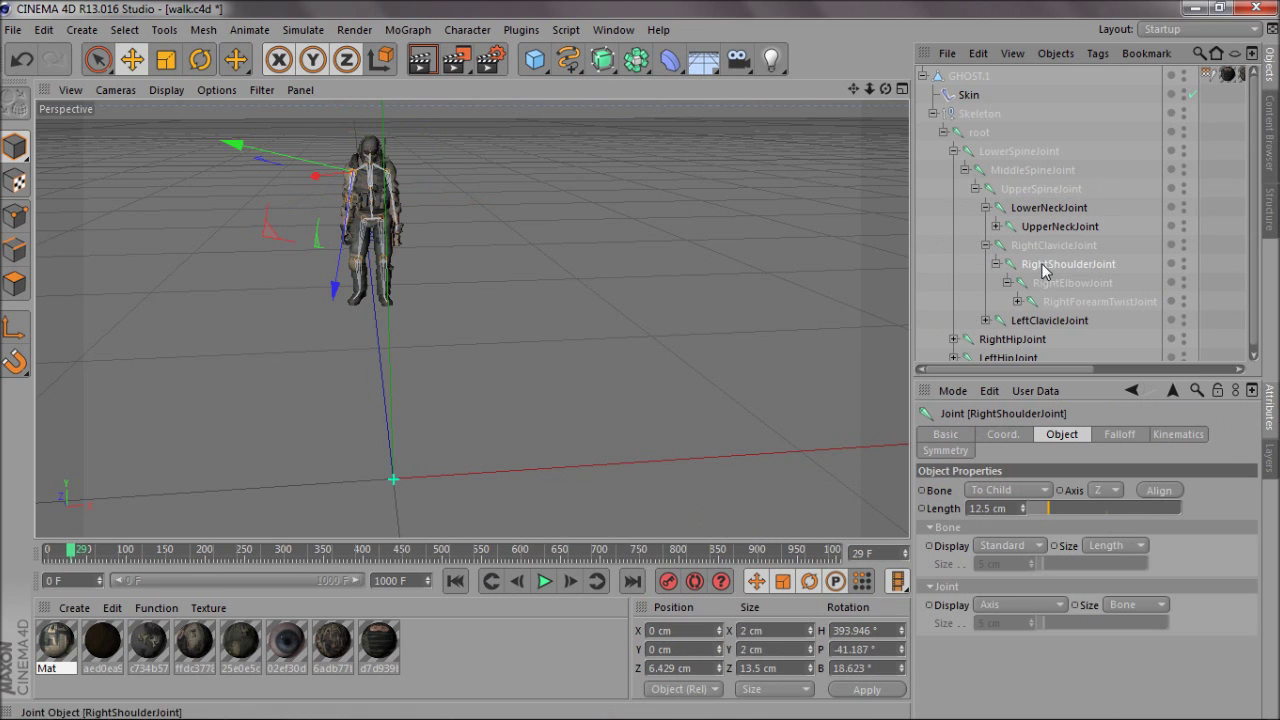
drag(76, 555, 157, 548)
click(201, 58)
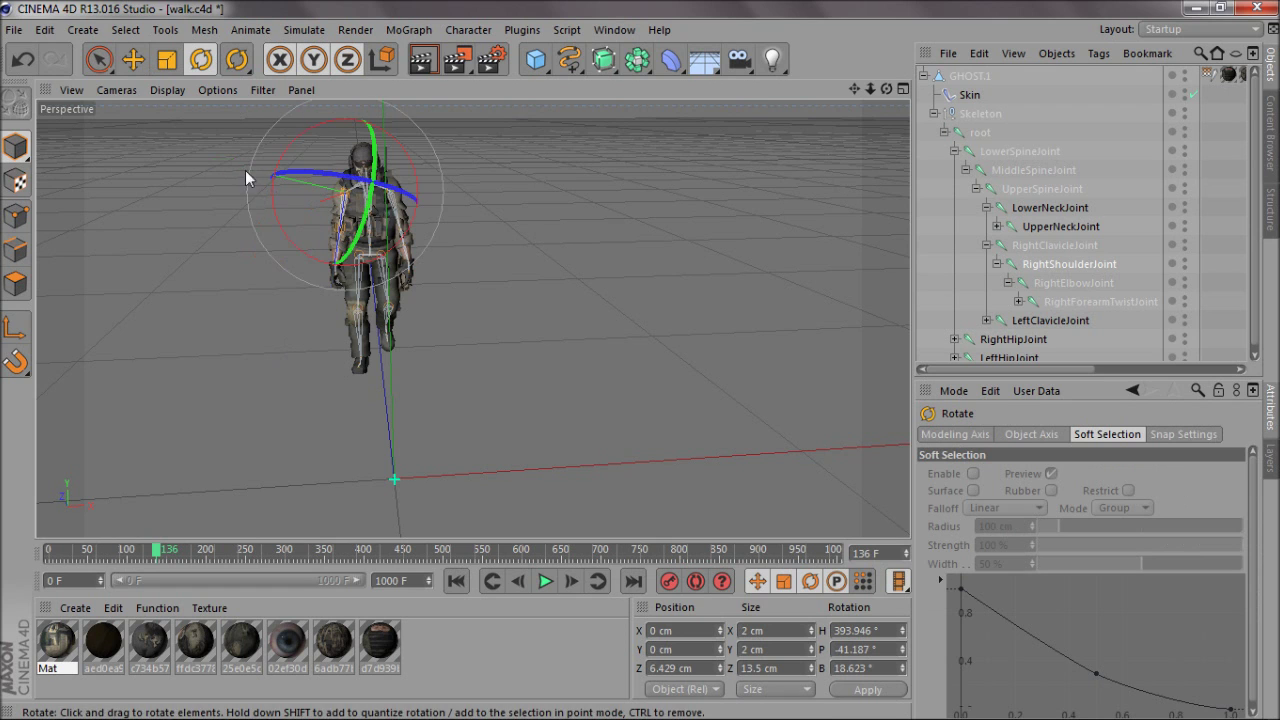
scroll(249, 125, up, 1)
drag(178, 548, 47, 562)
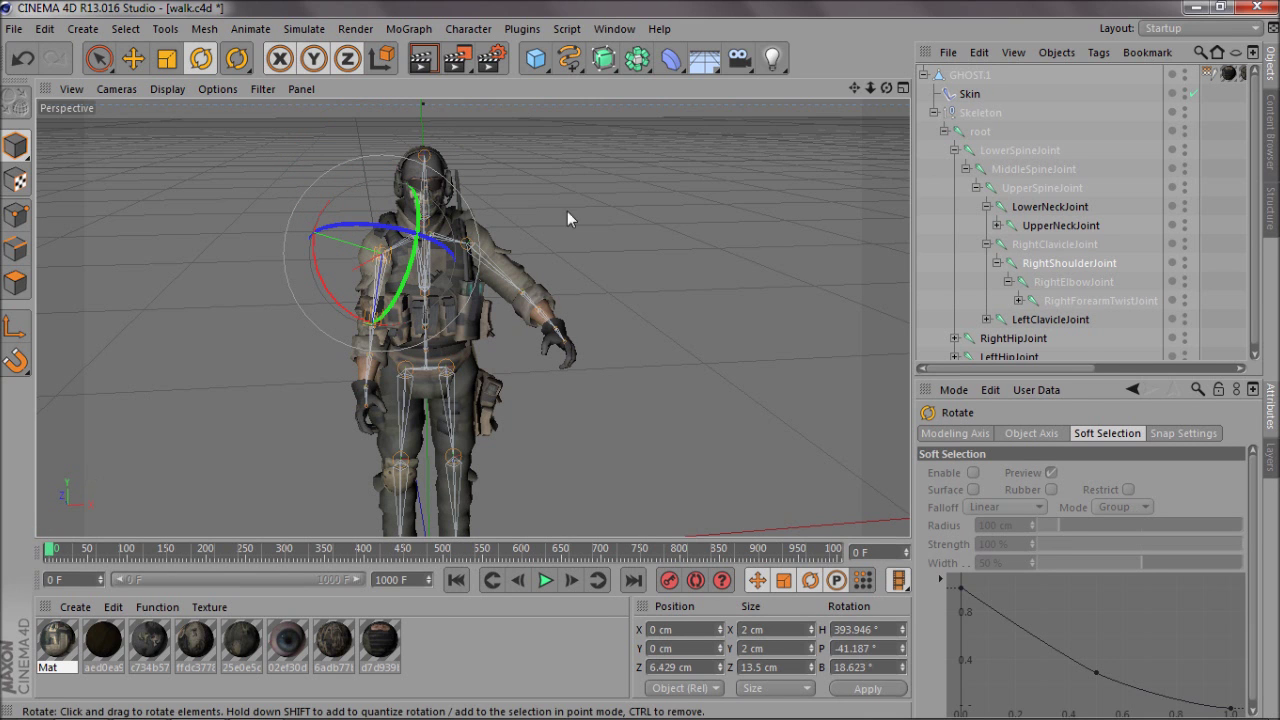
drag(856, 89, 607, 264)
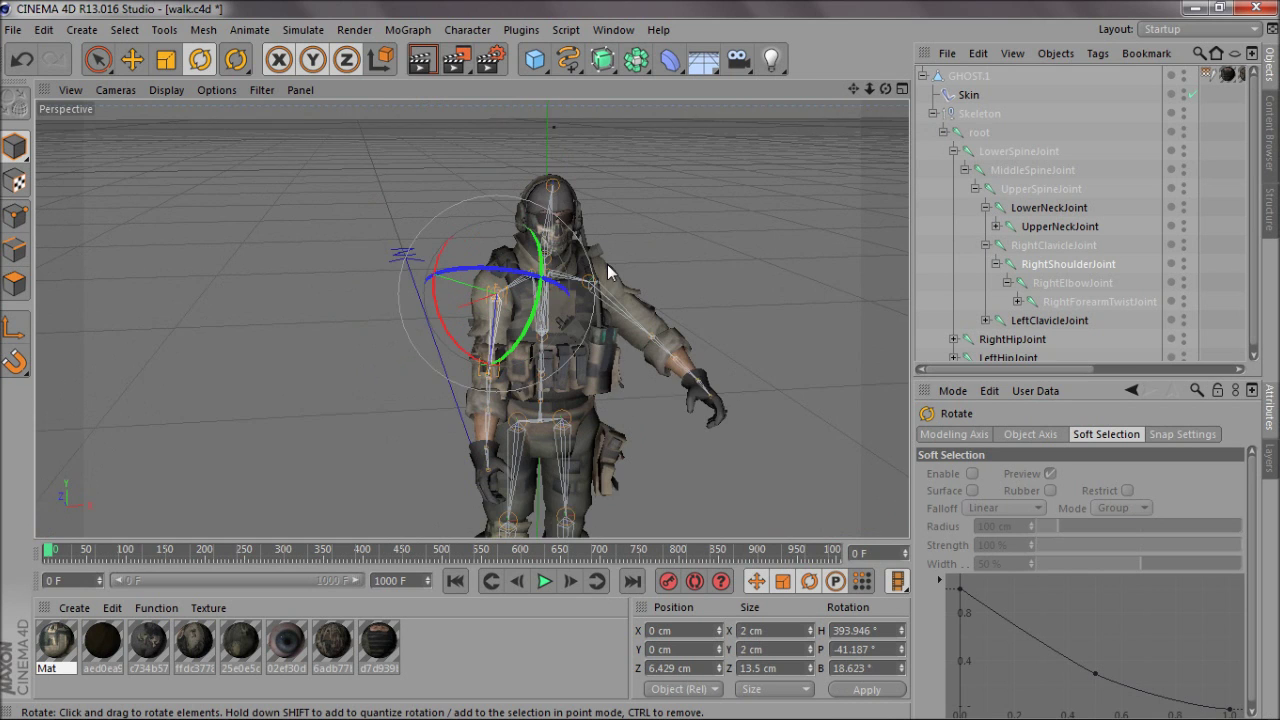
scroll(565, 286, up, 1)
drag(497, 277, 485, 227)
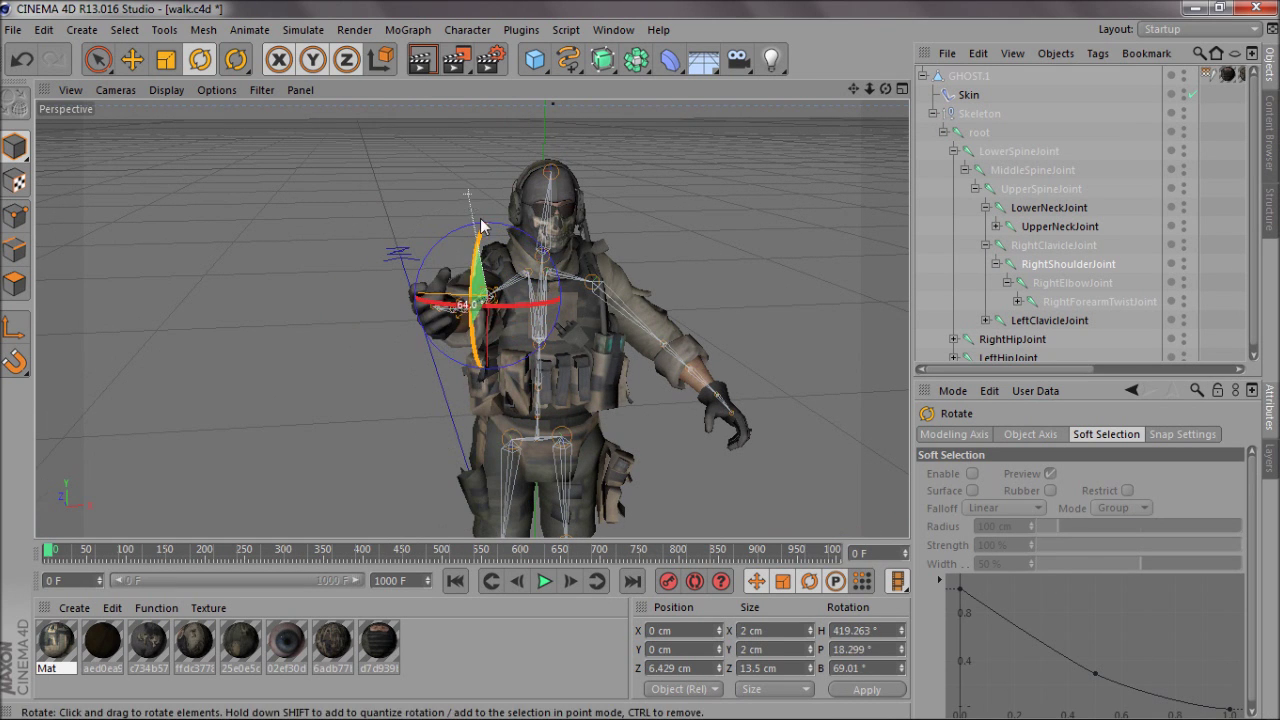
drag(521, 308, 495, 405)
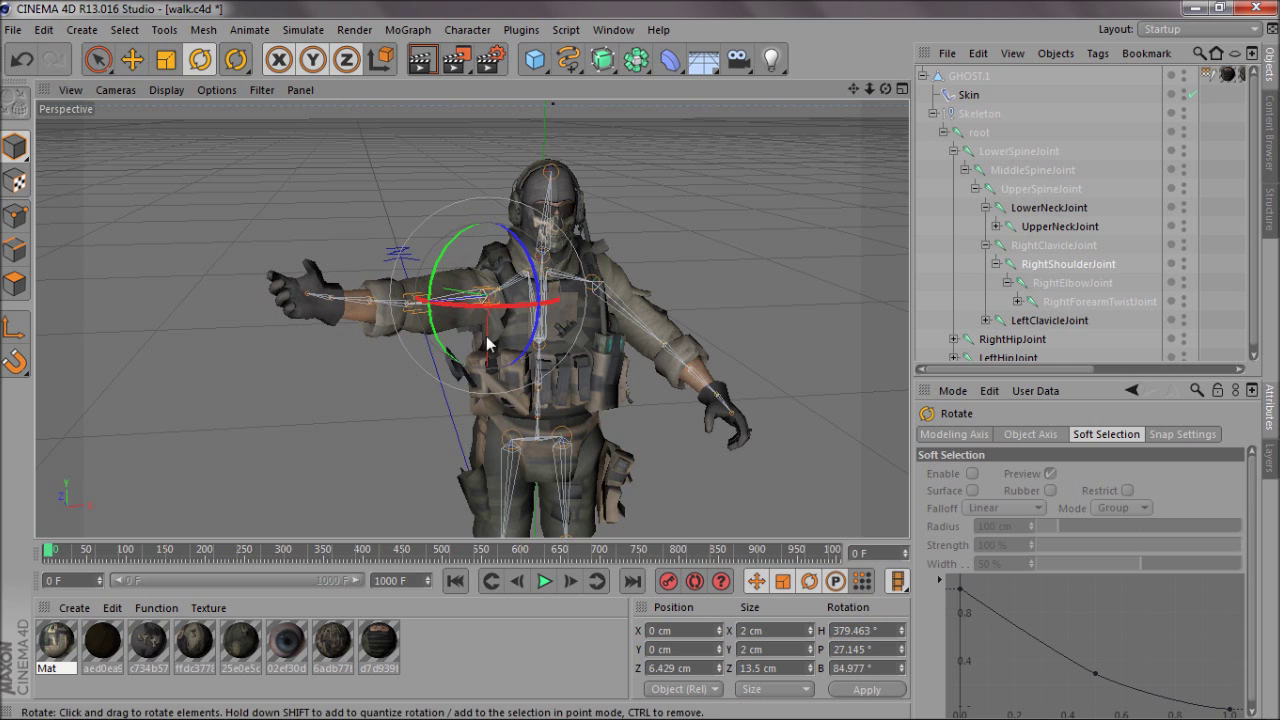
Step: Rotate RightShoulderJoint to bring the raised arm forward, to about H 411.6°, P 21.4° and B 66.2°
scroll(472, 265, up, 2)
drag(885, 89, 640, 362)
drag(580, 335, 580, 310)
drag(640, 362, 640, 362)
click(1053, 283)
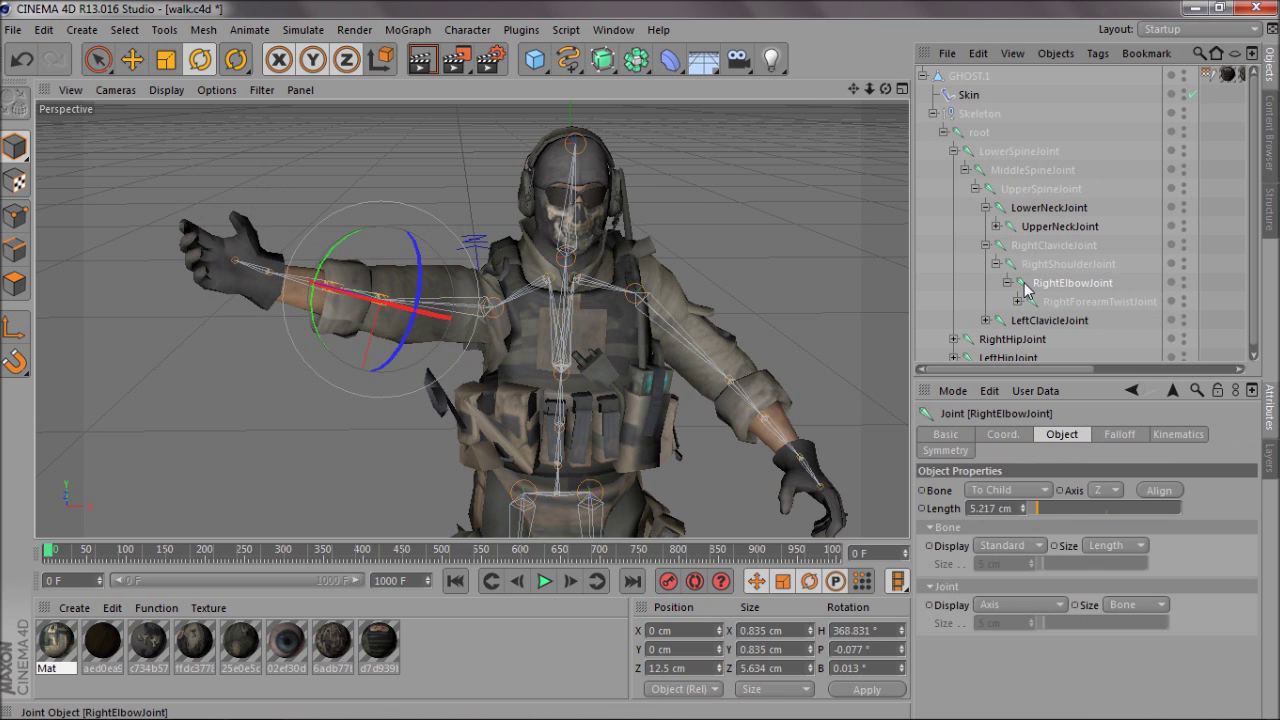
click(1035, 264)
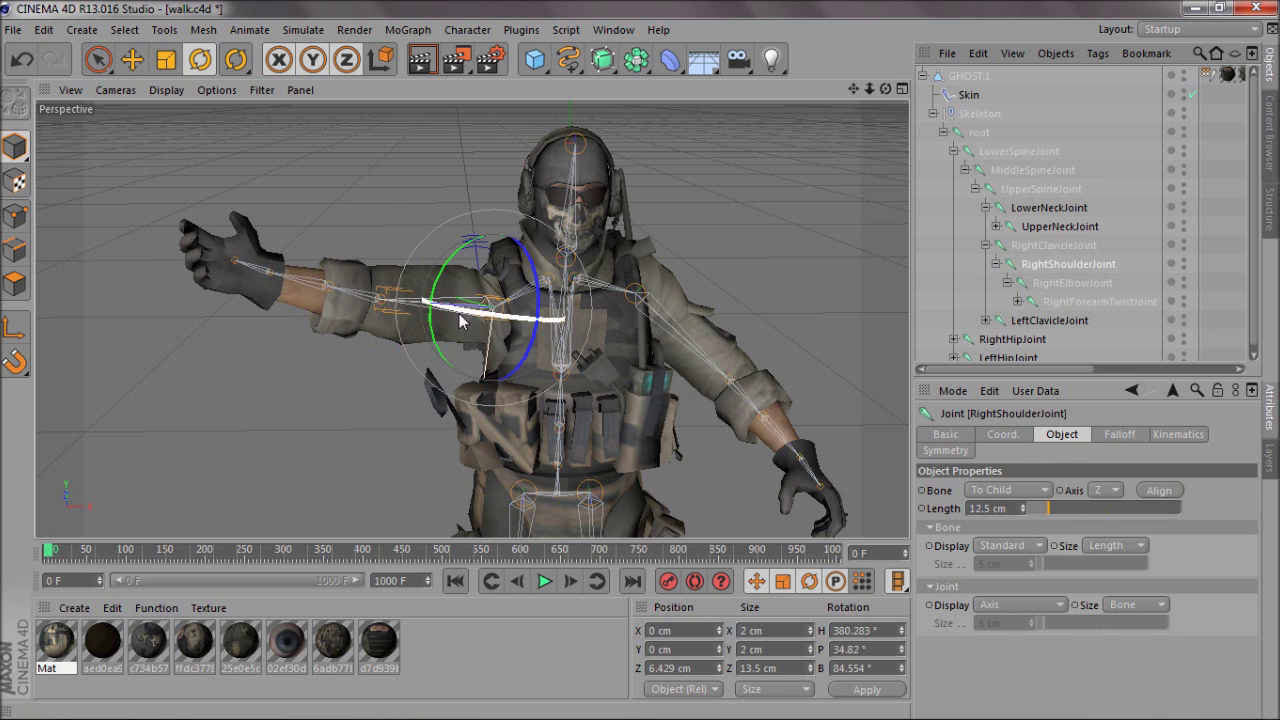
drag(470, 380, 513, 336)
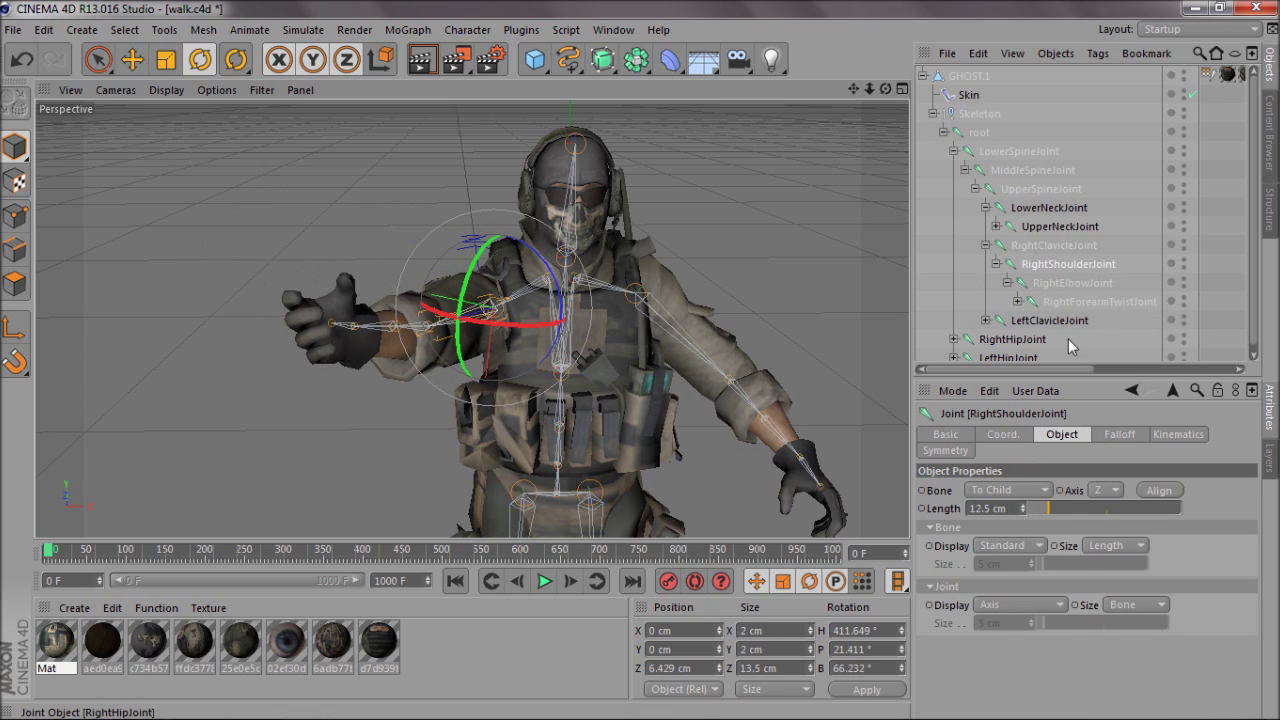
Step: Bend RightElbowJoint to a heading of about 486° so the right hand comes up beside the head
click(1072, 283)
drag(400, 312, 661, 152)
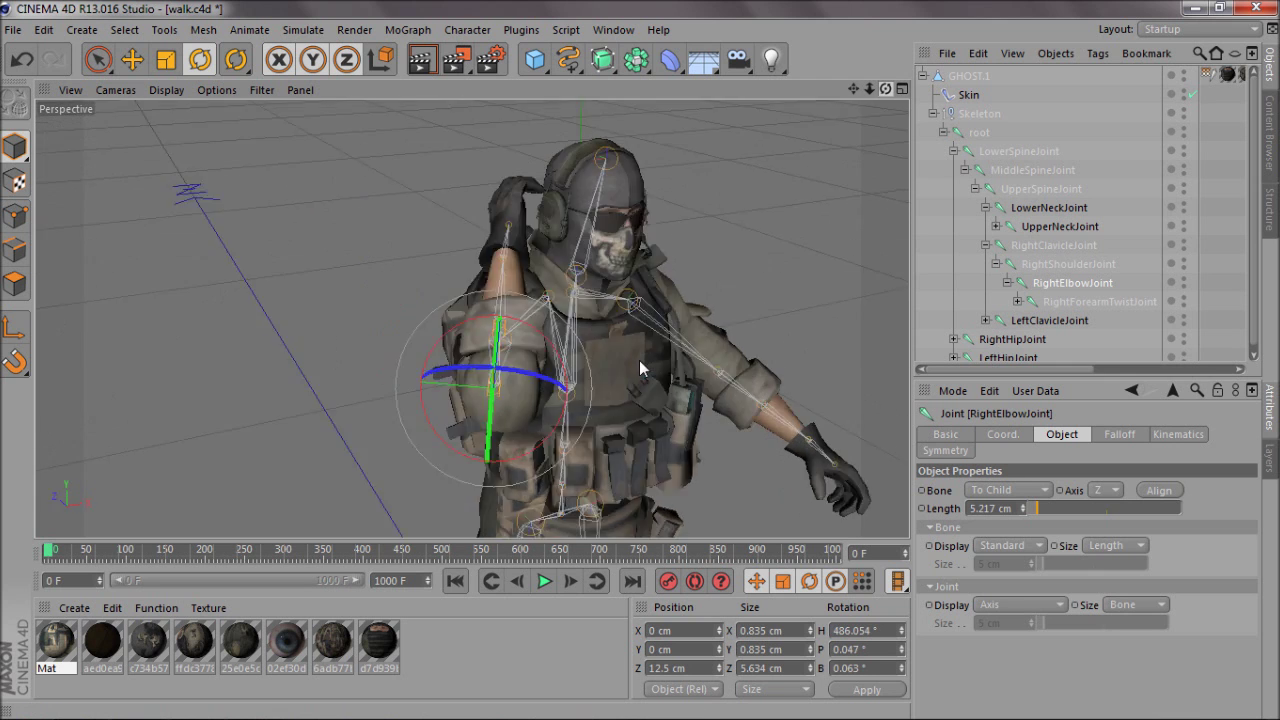
alt+drag(640, 368, 640, 366)
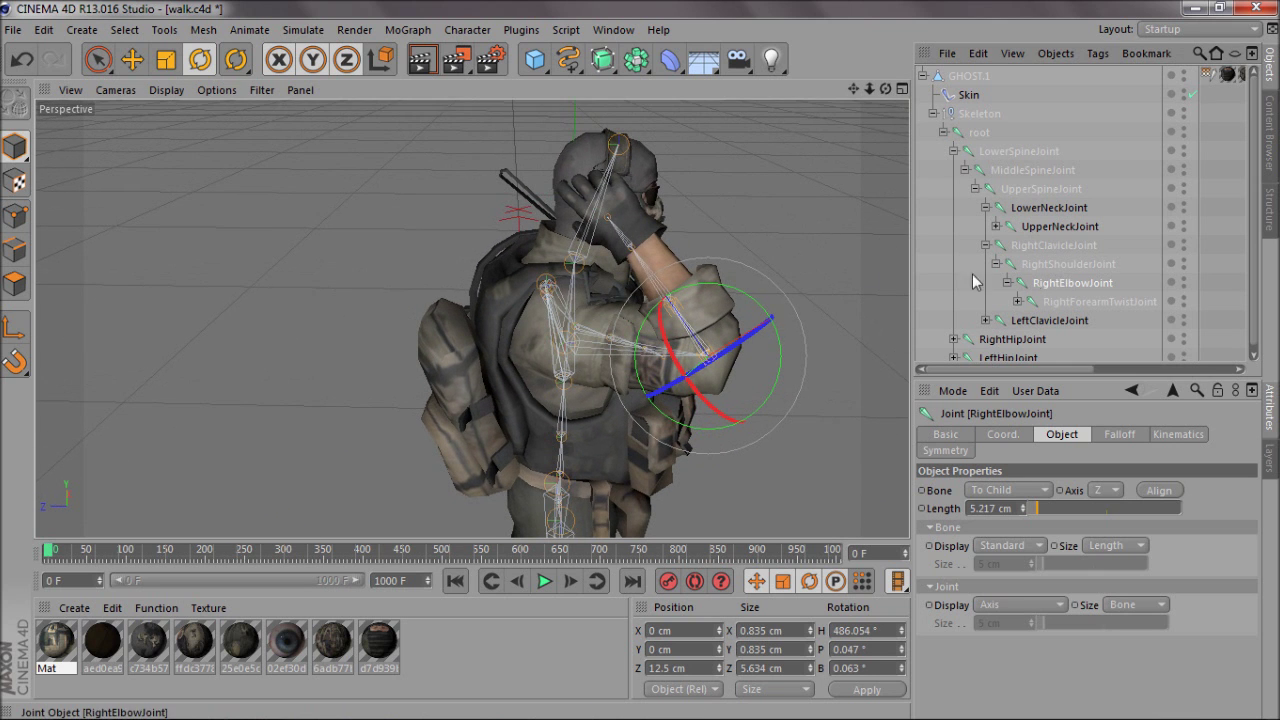
Step: Adjust RightShoulderJoint to about H 407.7°, P 12.5° and B 67.4°, and rotate RightElbowJoint to a pitch of about -5.8°
click(1068, 264)
mouse_move(612, 316)
mouse_down()
mouse_move(626, 333)
mouse_move(628, 318)
mouse_up()
drag(885, 89, 640, 360)
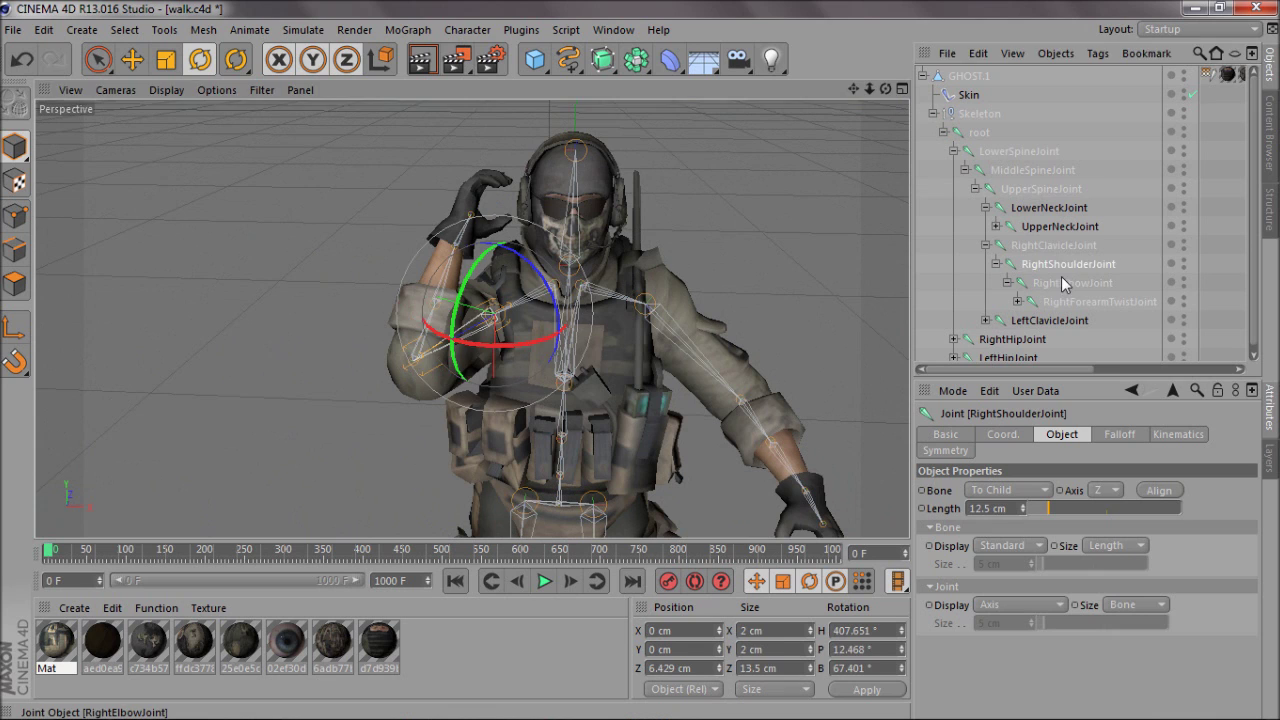
click(1062, 282)
drag(468, 326, 480, 334)
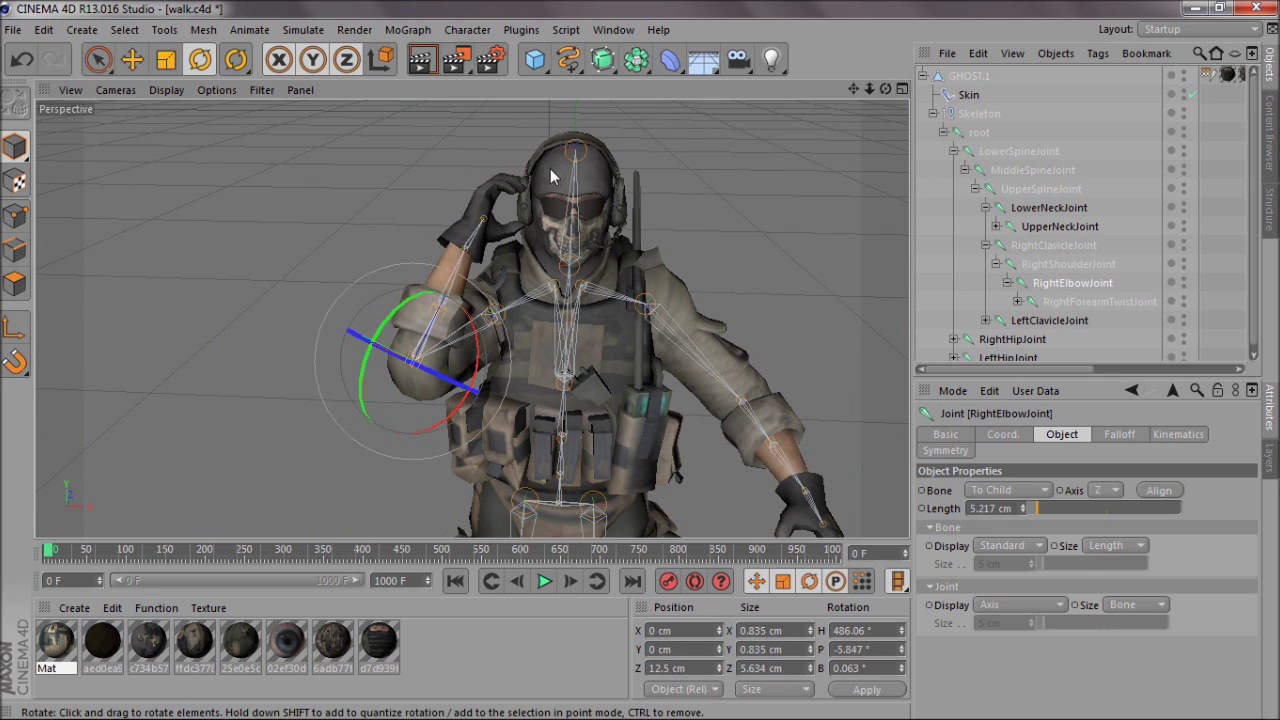
Step: Expand RightForearmTwistJoint and rotate RightWristJoint to adjust the hand's angle near the headset
click(1017, 301)
click(1053, 320)
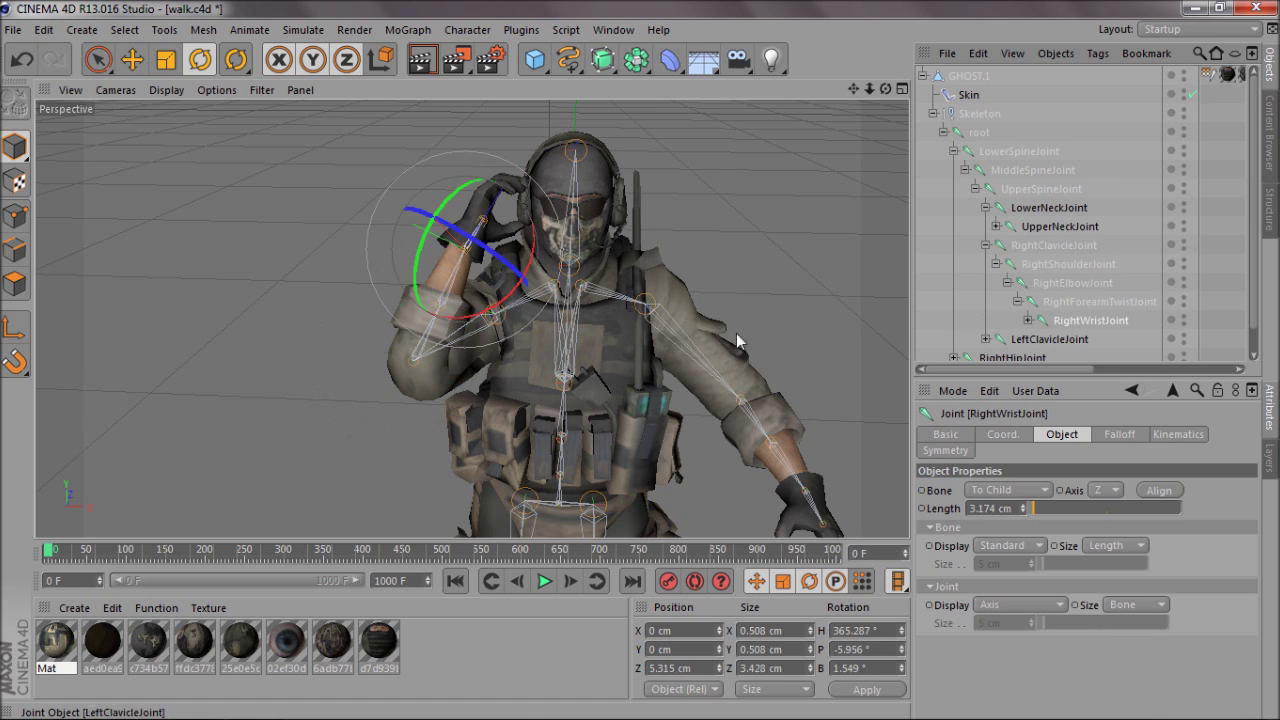
drag(526, 283, 538, 247)
Step: Refine the salute by rotating RightShoulderJoint to about H 416.7°, P 8.6°, B 65.8° and RightElbowJoint to a pitch of about -13.6°
click(1066, 264)
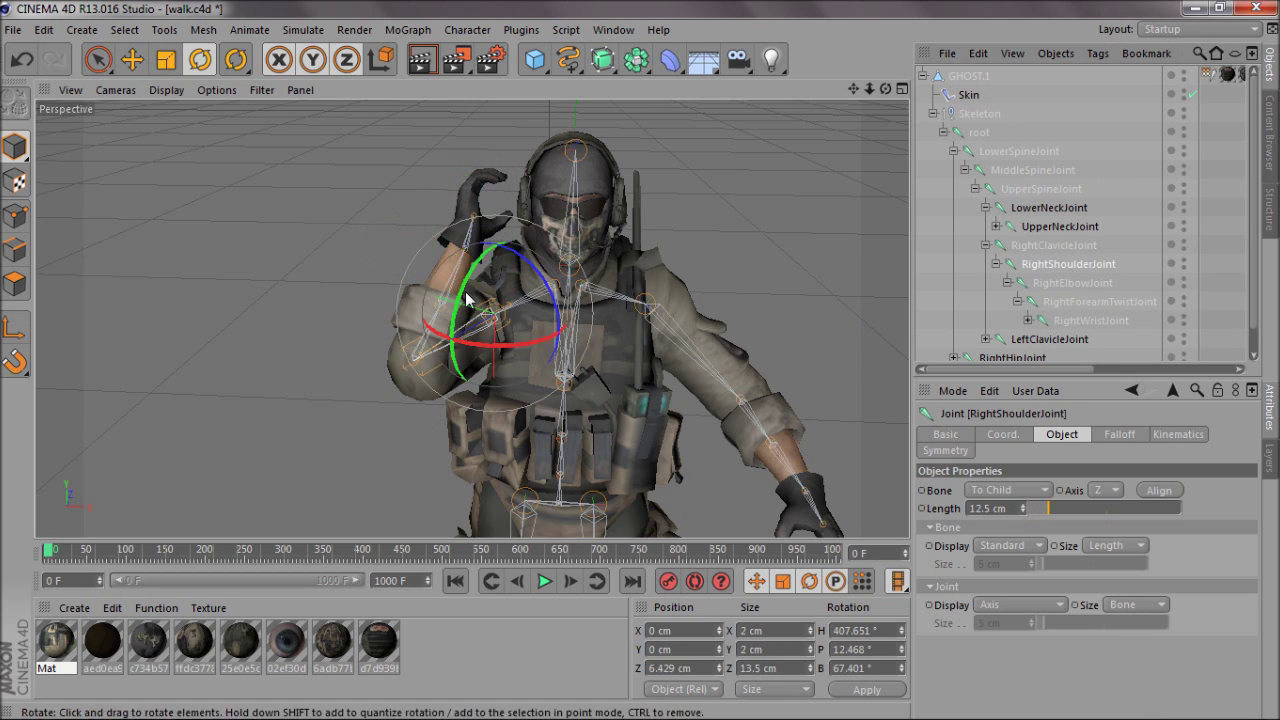
drag(493, 352, 507, 325)
click(1087, 285)
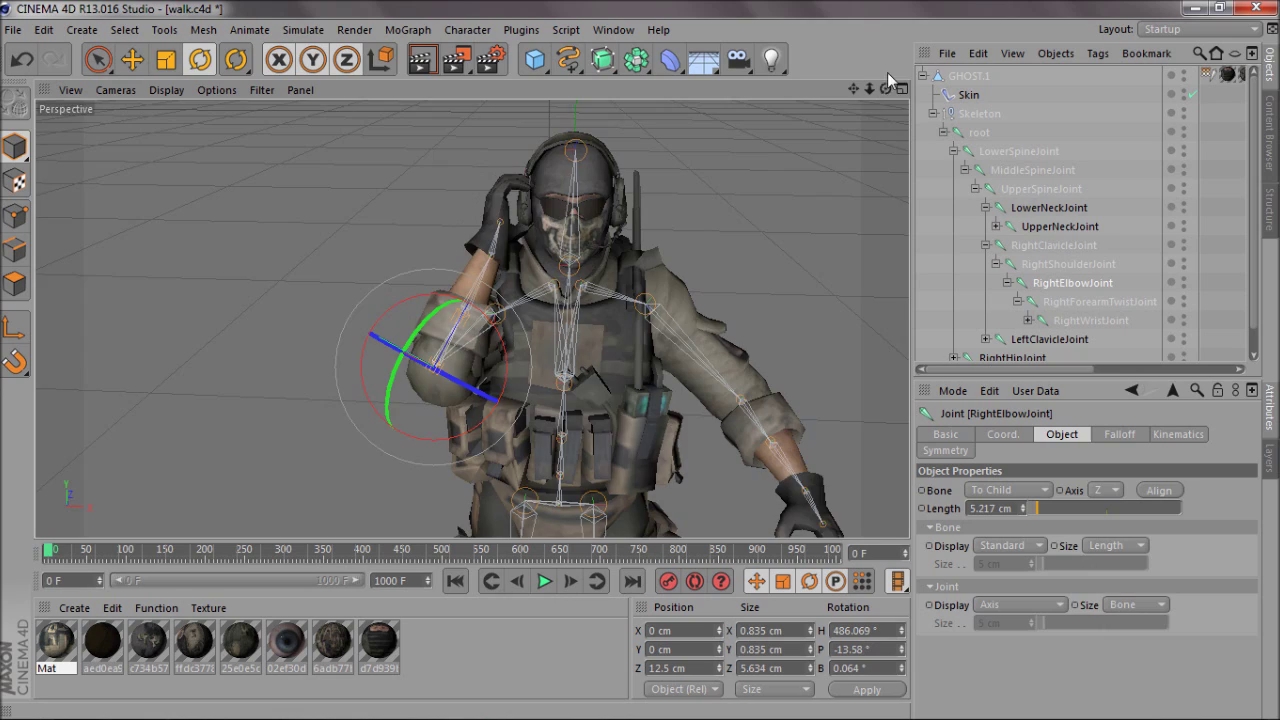
drag(885, 89, 639, 360)
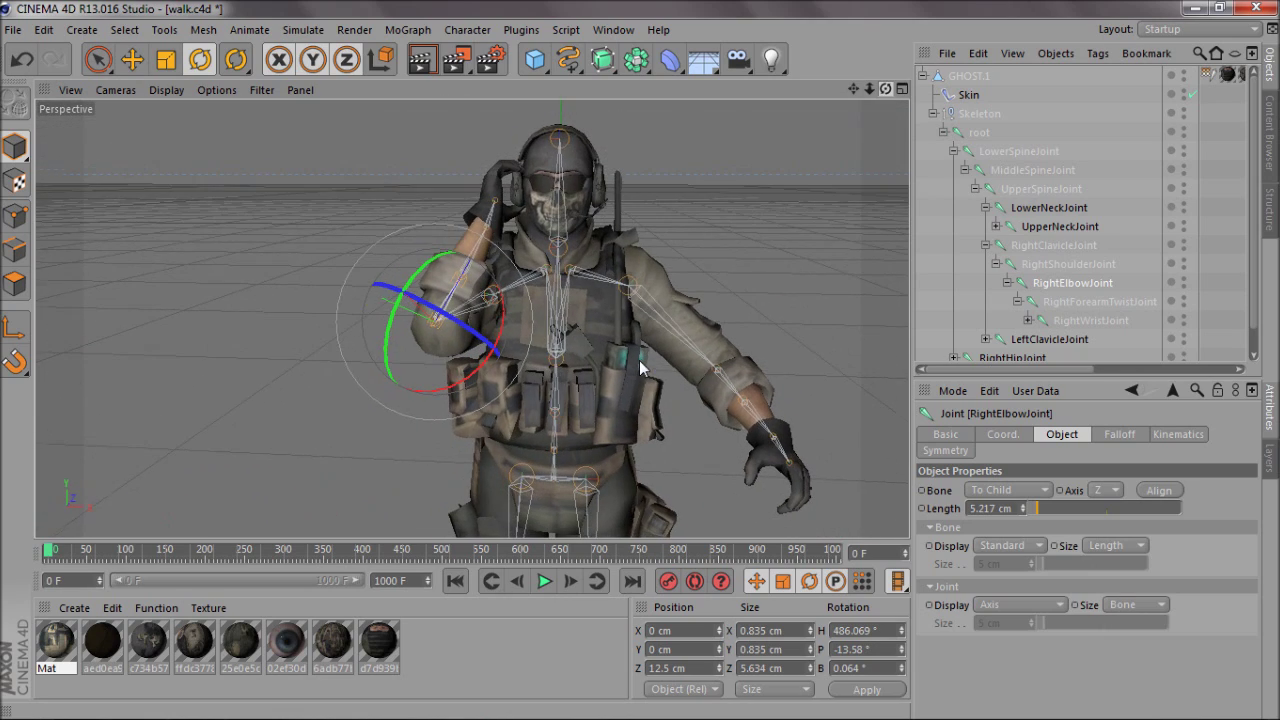
Step: Select RightClavicleJoint with its children, clear the selection, and scrub to frame 275 to check the raised arm during the walk
scroll(639, 360, down, 3)
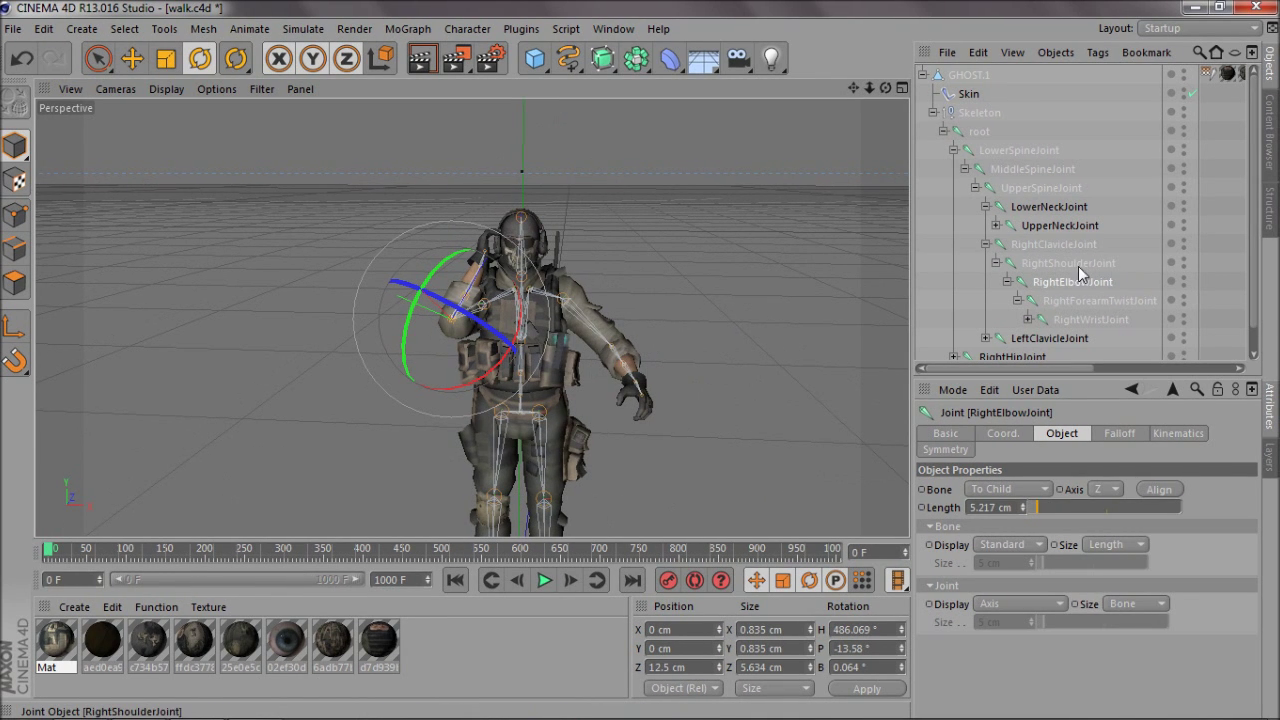
click(1052, 244)
right_click(1052, 244)
click(1122, 350)
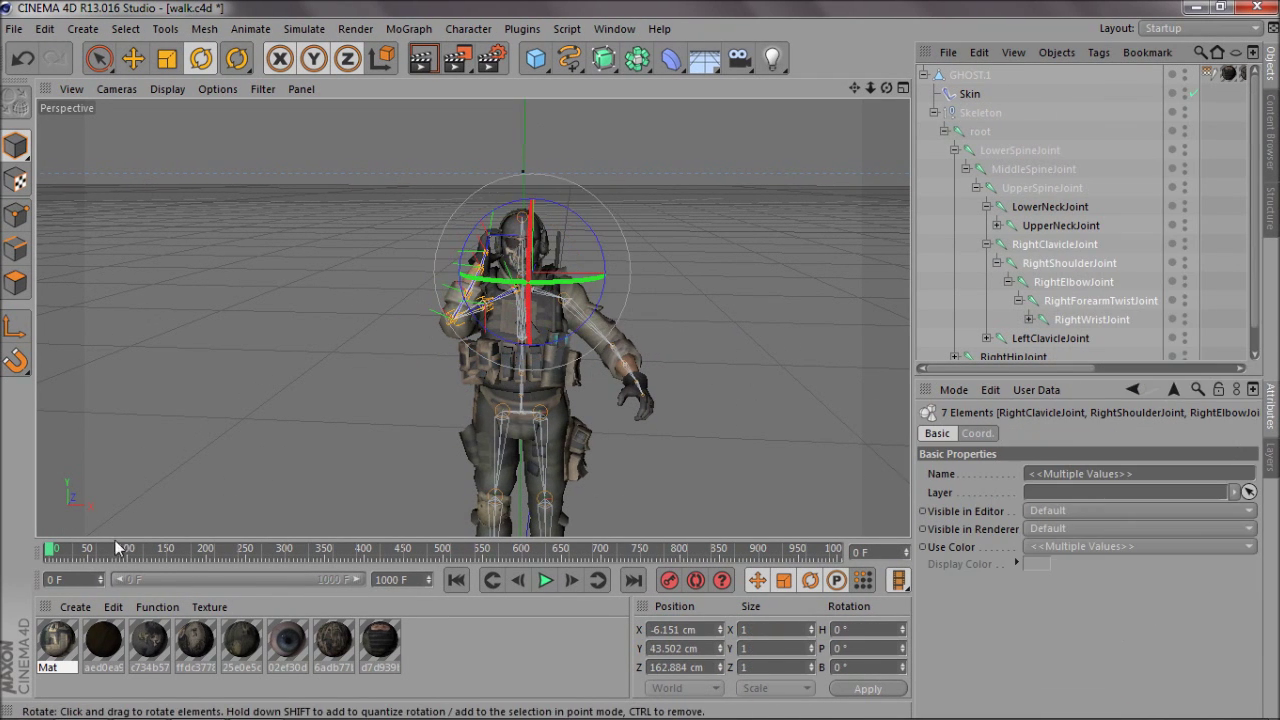
click(1228, 272)
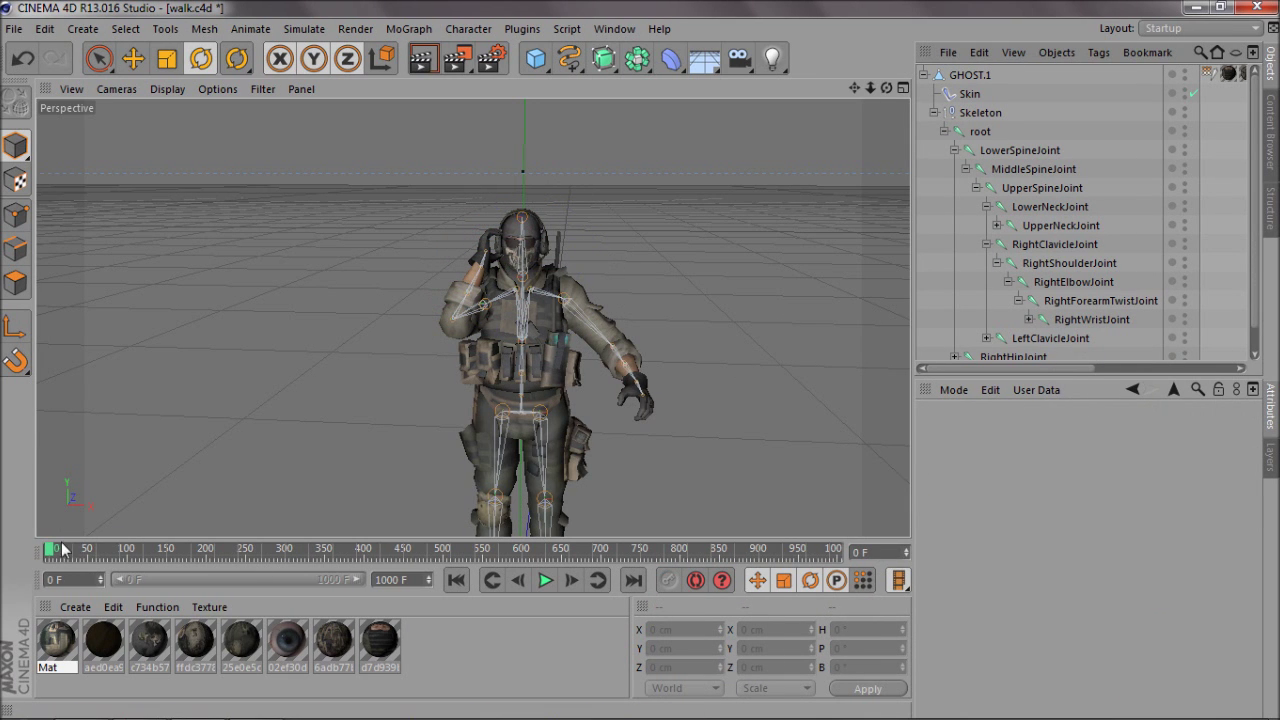
drag(52, 549, 267, 538)
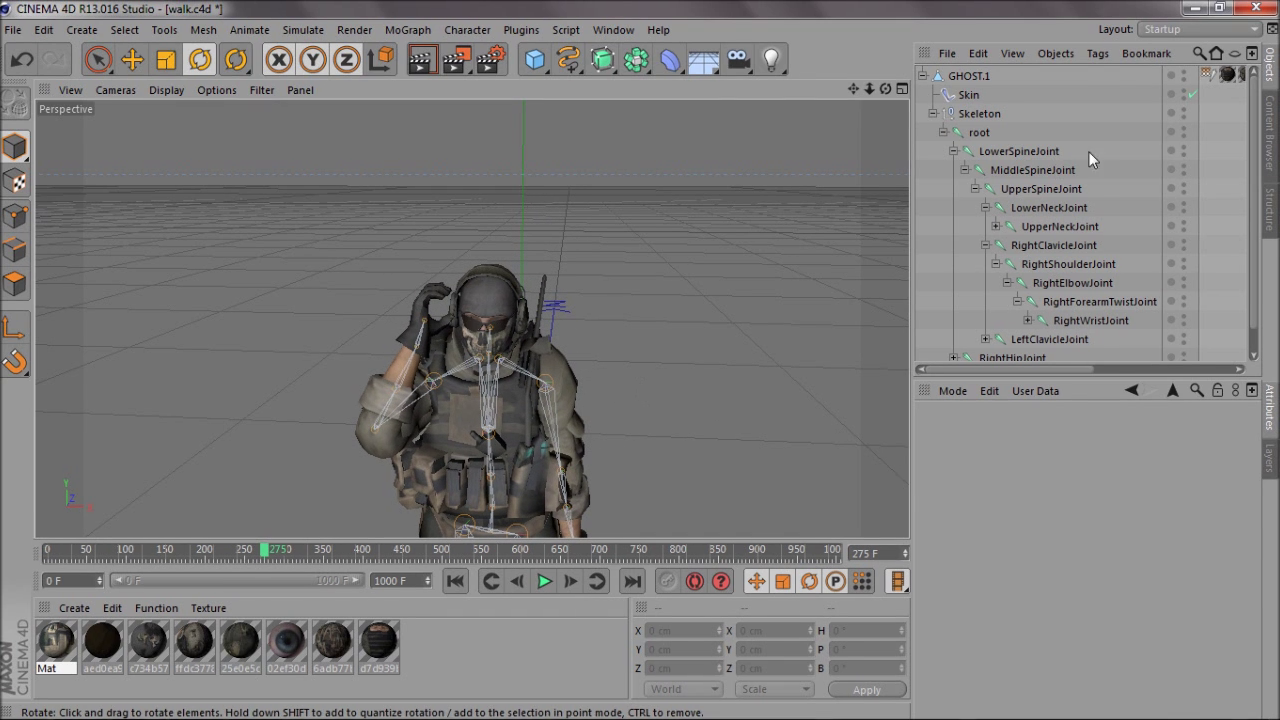
Step: Go back to frame 36 and rotate RightShoulderJoint to a bank of about 63.9°
click(1062, 264)
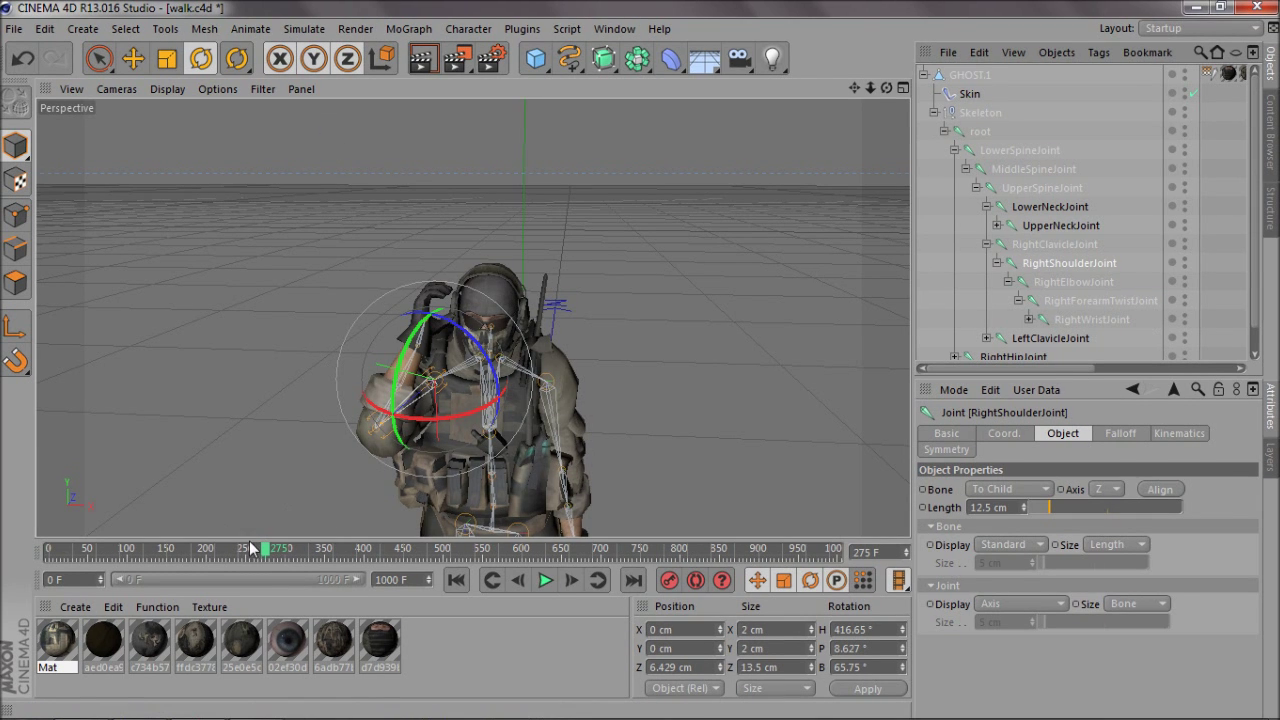
drag(110, 572, 14, 578)
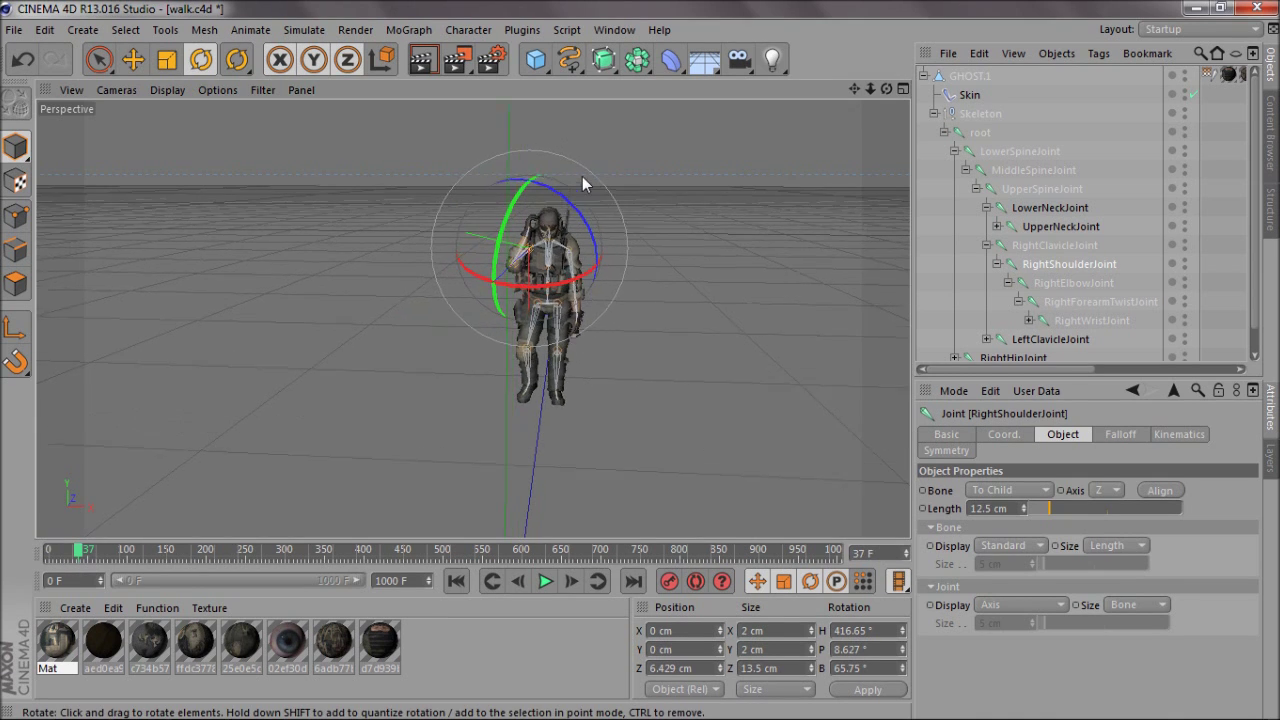
scroll(582, 183, up, 5)
drag(870, 89, 641, 368)
mouse_move(78, 553)
mouse_down()
mouse_move(55, 557)
mouse_move(77, 559)
mouse_up()
drag(578, 210, 560, 232)
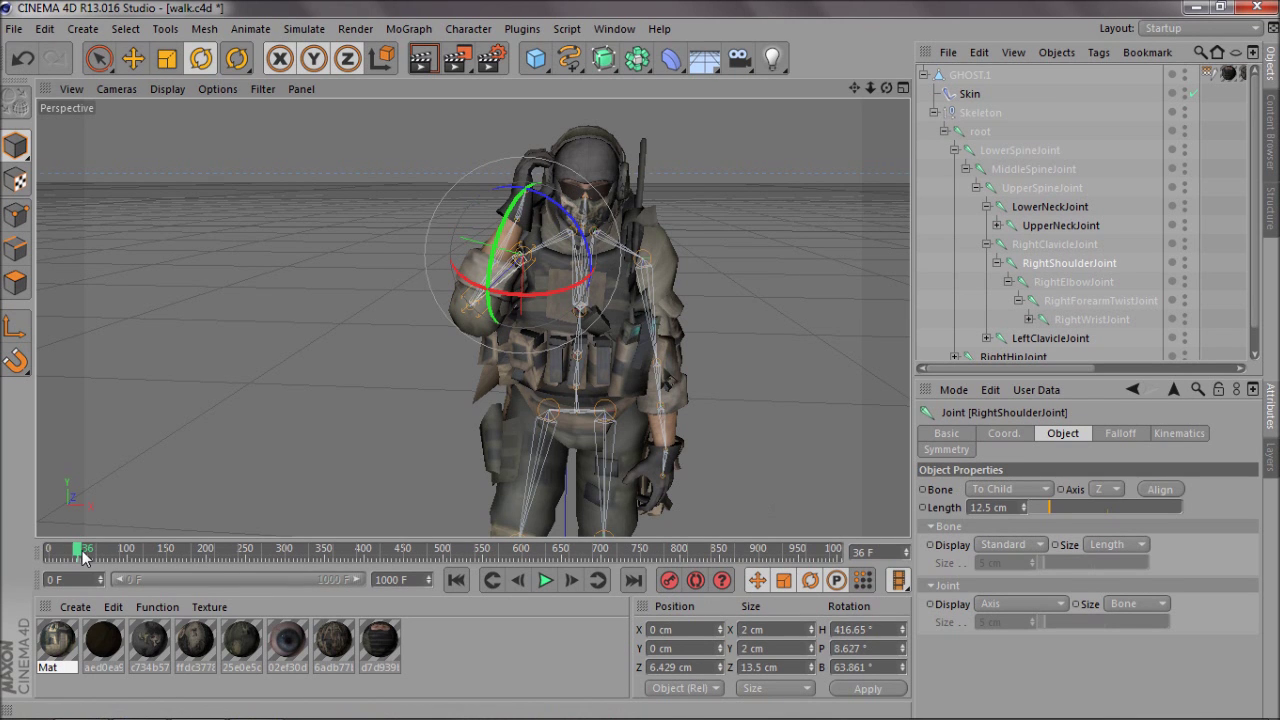
Step: Rotate RightShoulderJoint to a bank of about 68° at frame 50 and about 62.6° at frame 83
drag(84, 556, 88, 550)
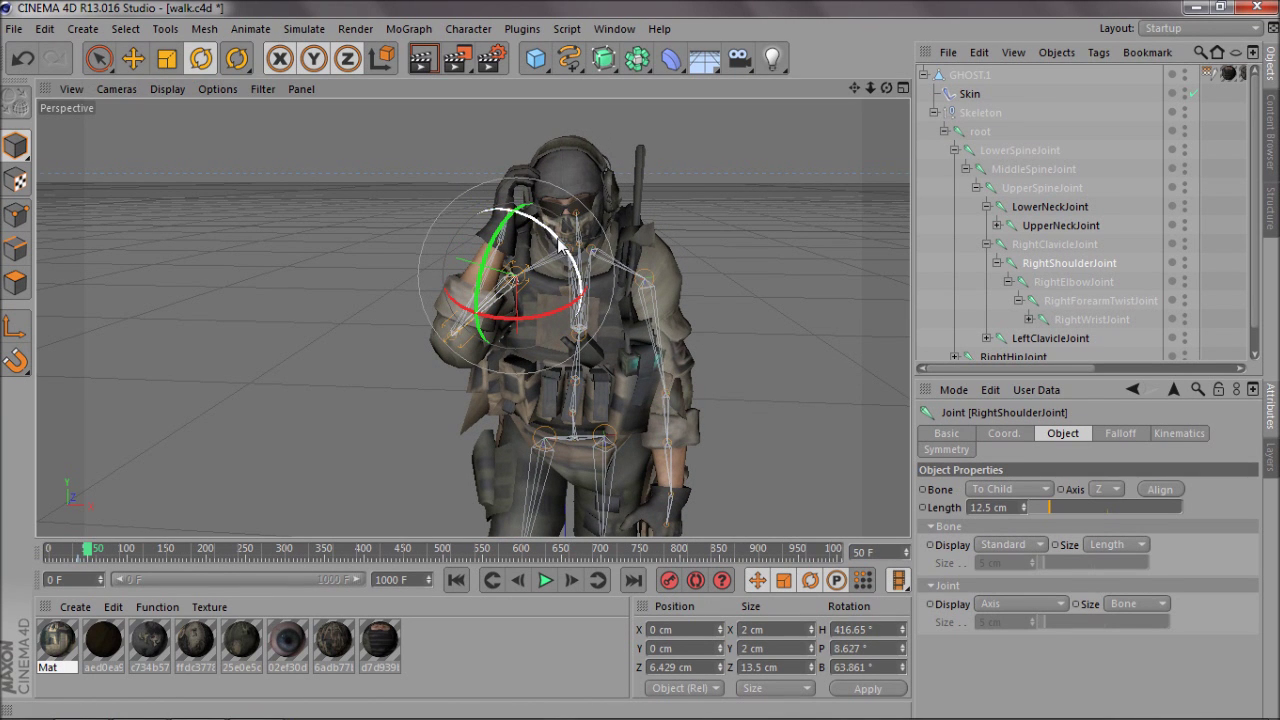
drag(560, 245, 574, 224)
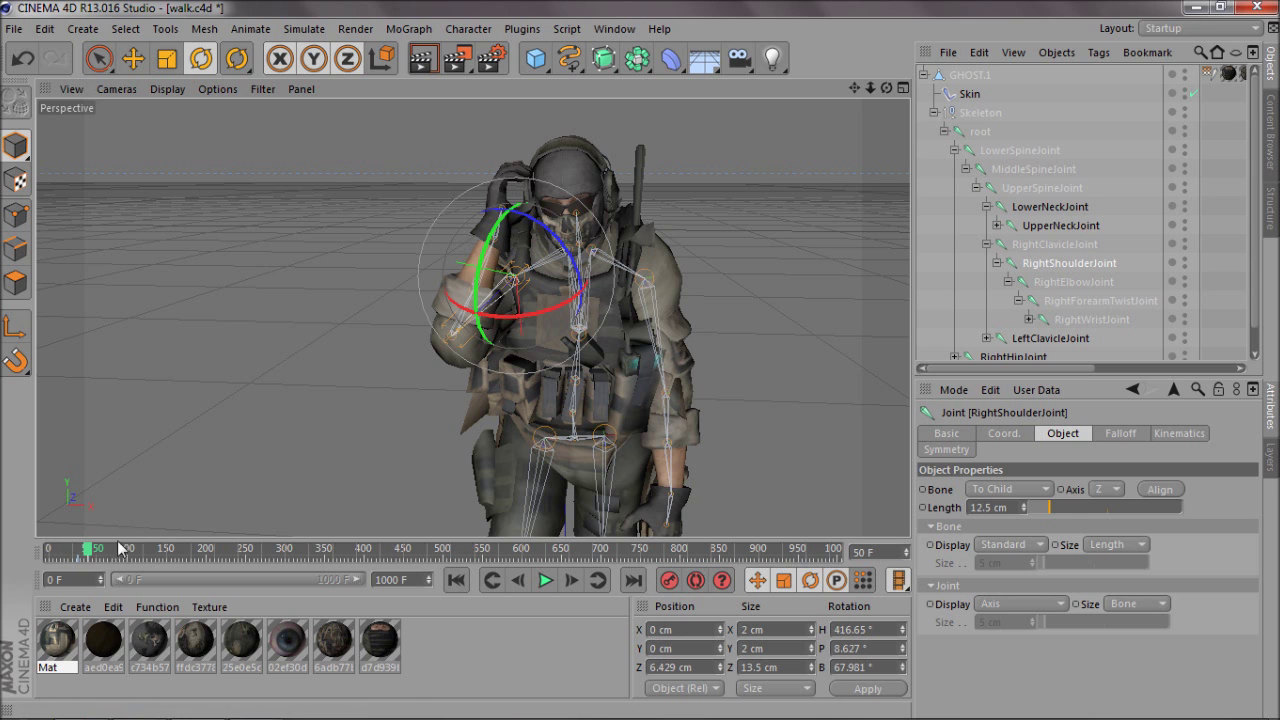
drag(88, 548, 113, 550)
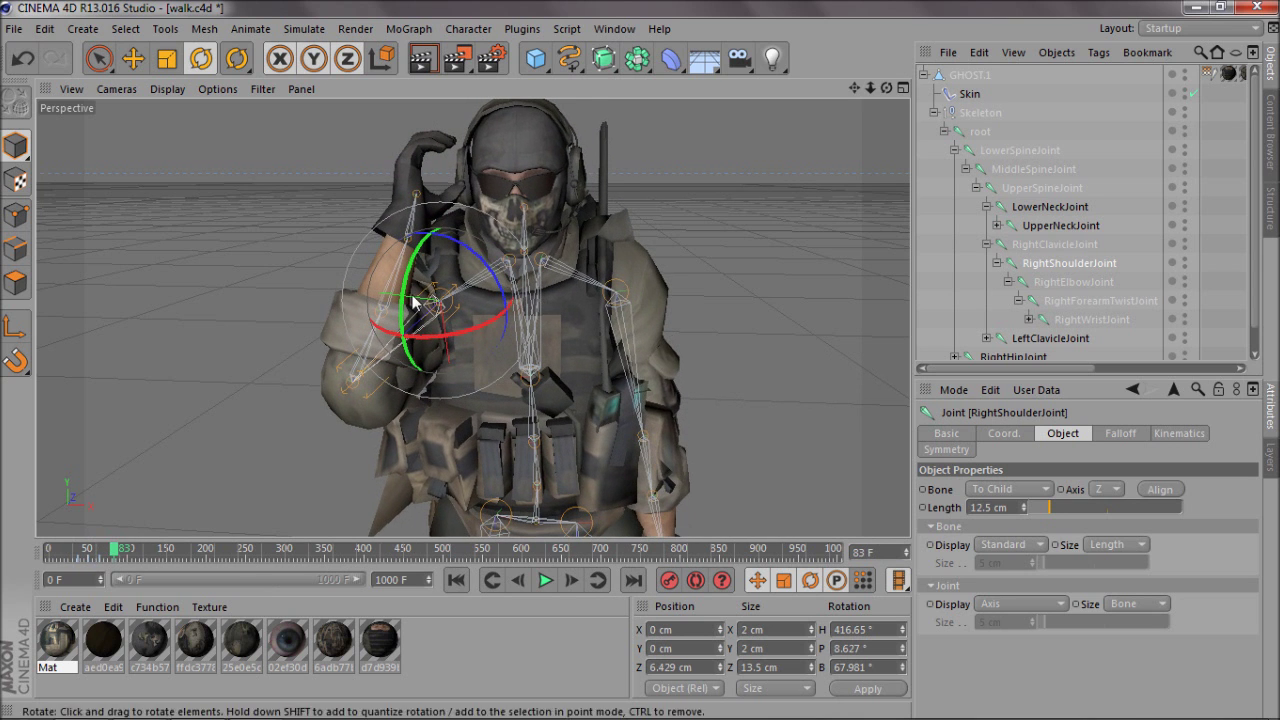
drag(482, 257, 472, 285)
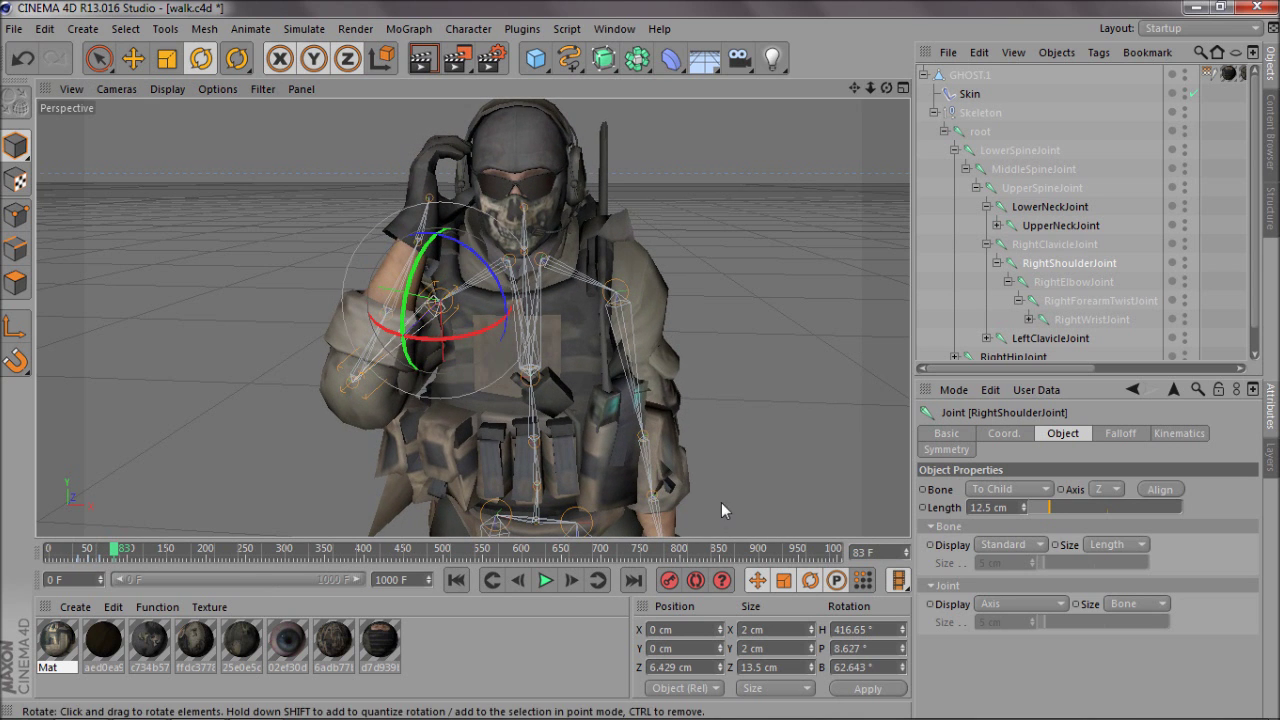
Step: Advance to frame 93 and examine the soldier's pose from farther away
mouse_move(118, 550)
mouse_down()
mouse_move(80, 550)
mouse_move(121, 550)
mouse_up()
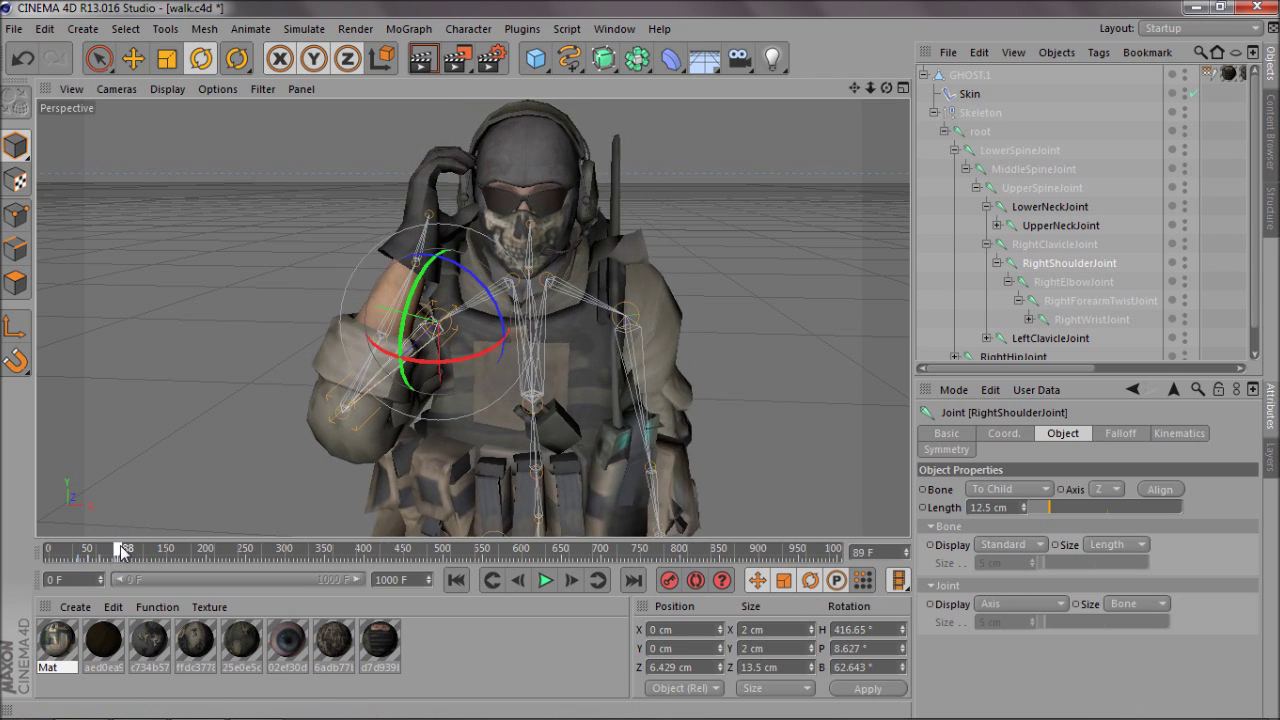
drag(878, 88, 640, 360)
drag(870, 88, 640, 360)
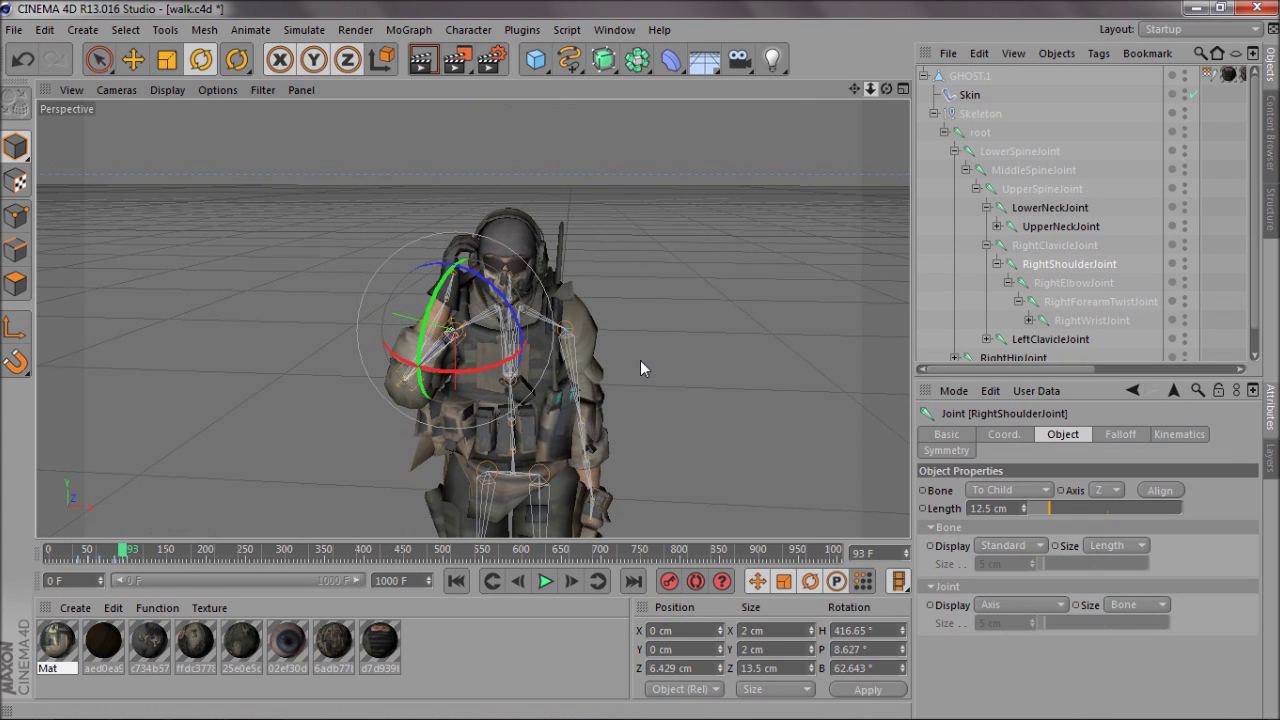
drag(859, 89, 640, 362)
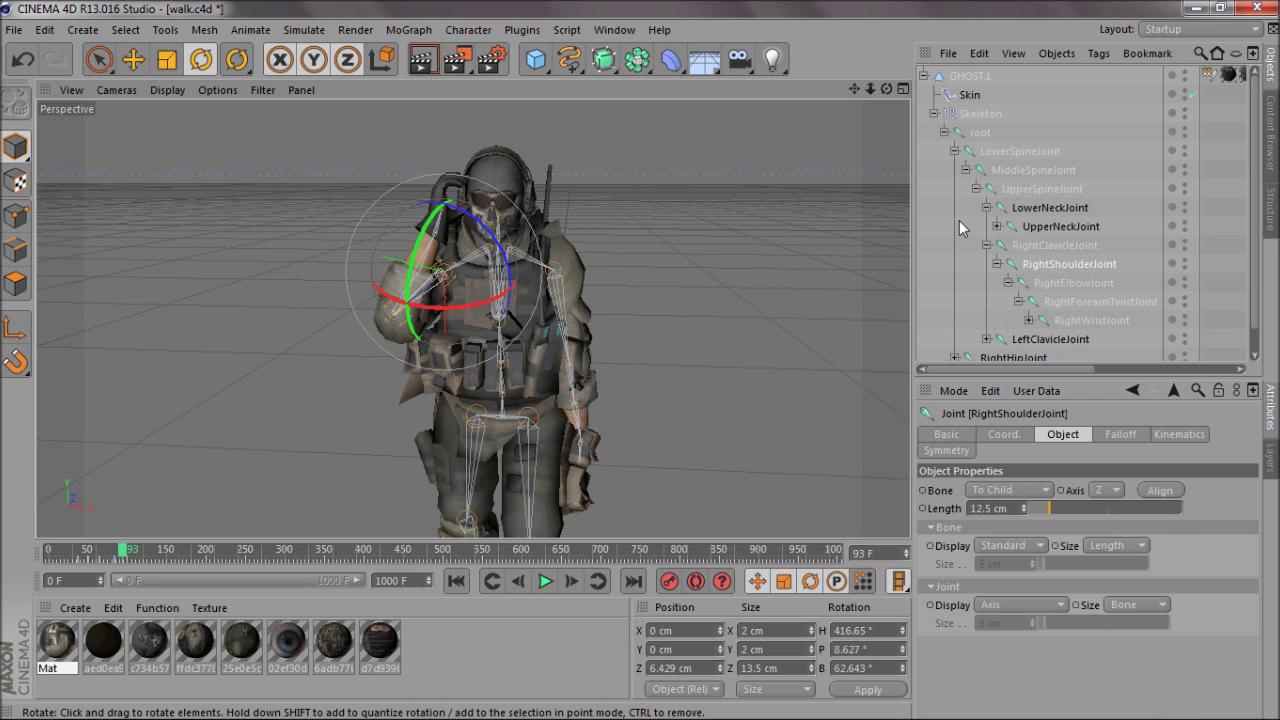
Step: Frame the soldier from farther away and collapse the Skeleton and GHOST.1 hierarchies
drag(869, 88, 640, 360)
drag(886, 88, 560, 358)
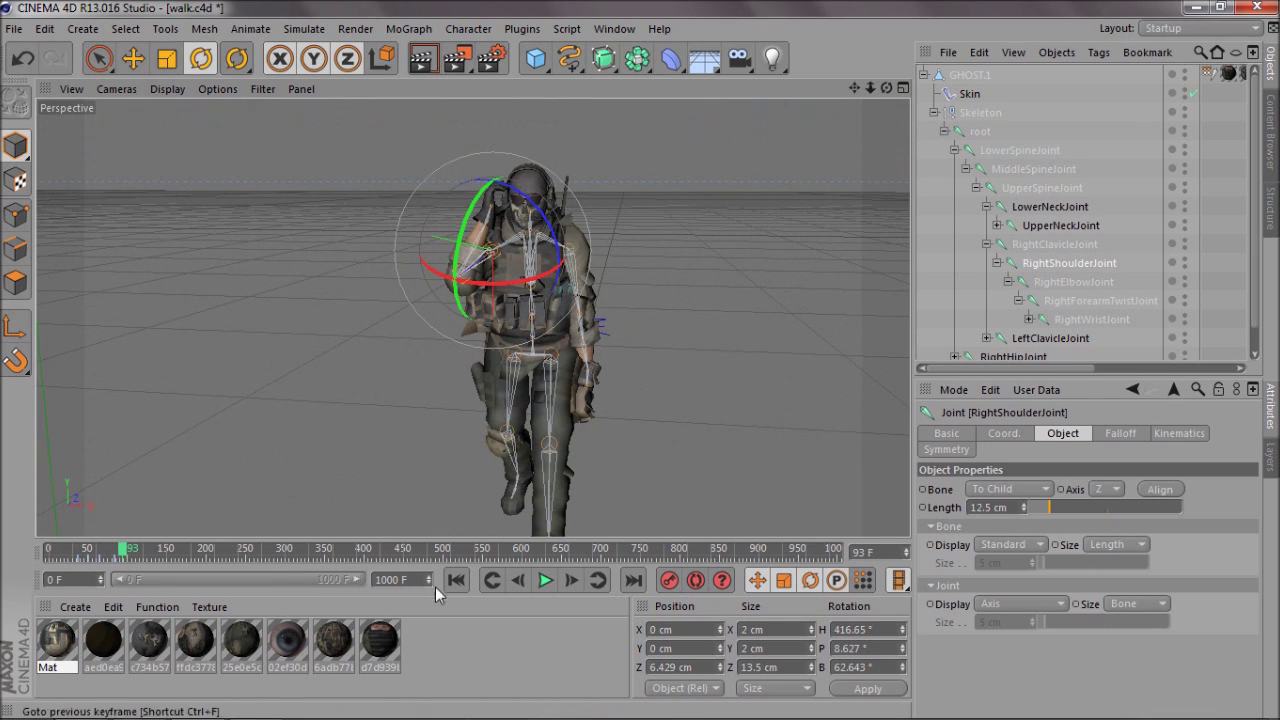
click(929, 114)
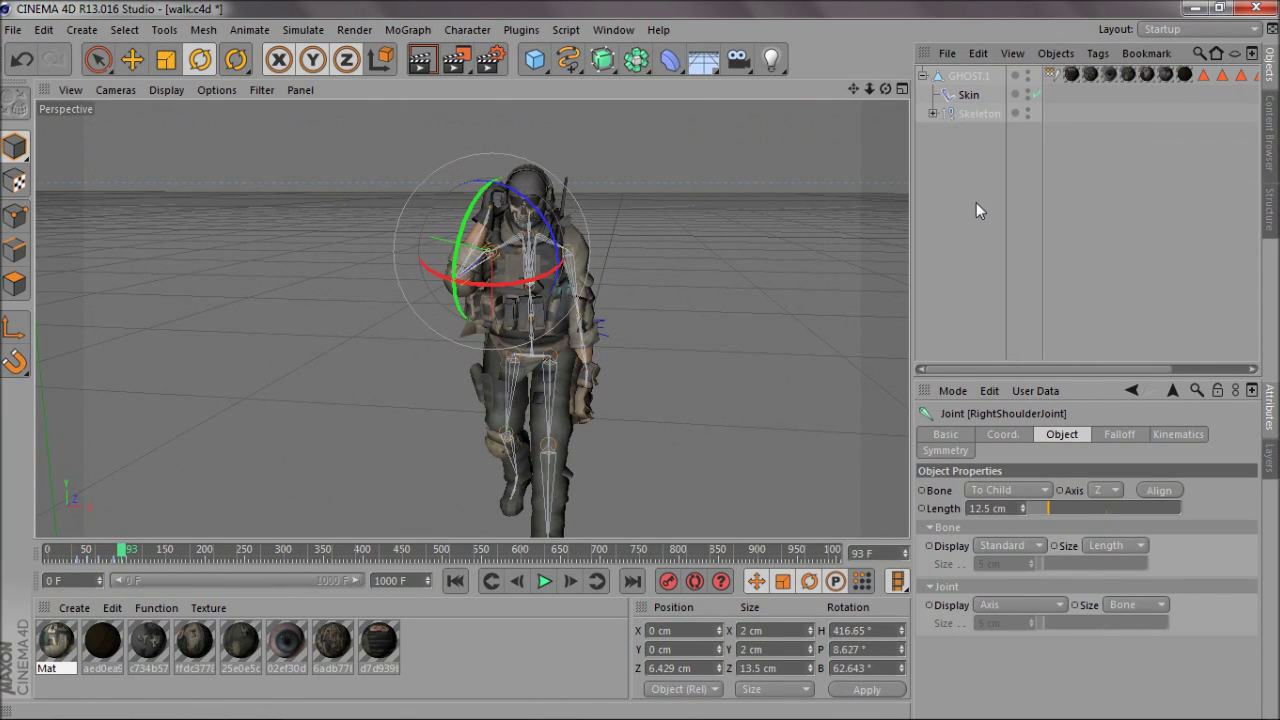
click(923, 76)
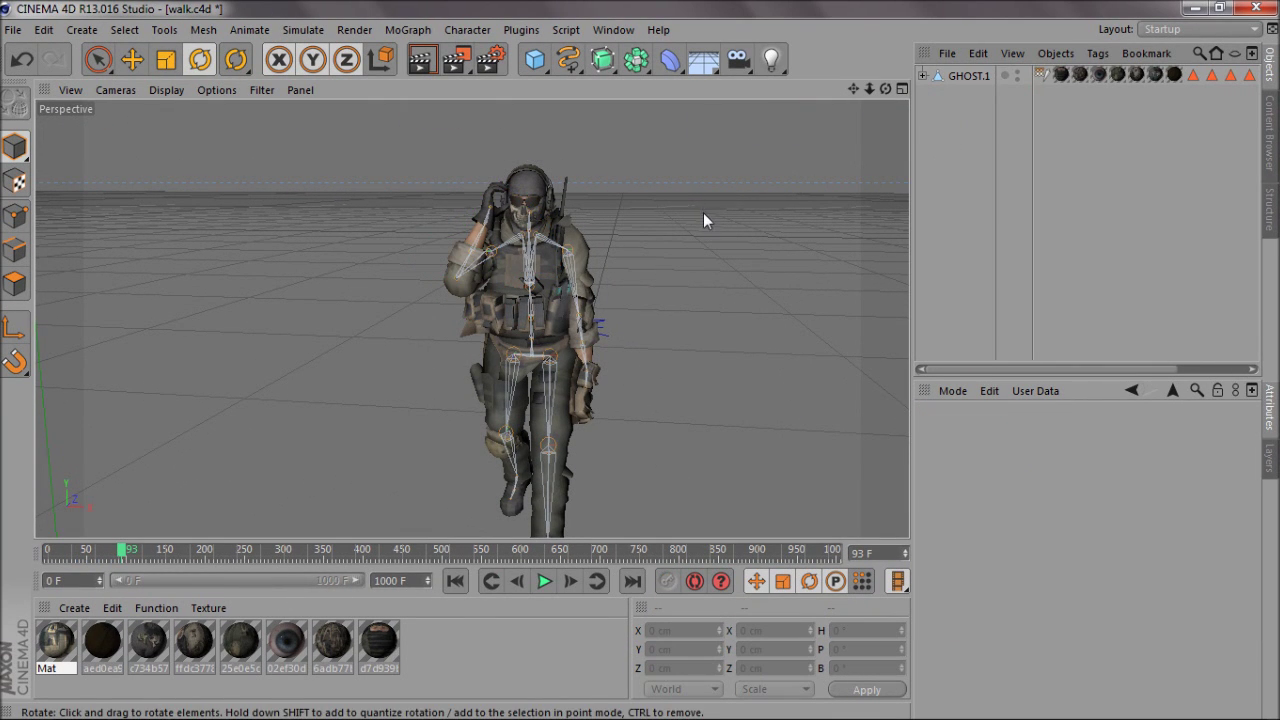
Step: Go back to frame 0, frame the whole soldier, and scrub through the walk to frame 286 to review the arm motion
click(157, 551)
drag(157, 551, 31, 584)
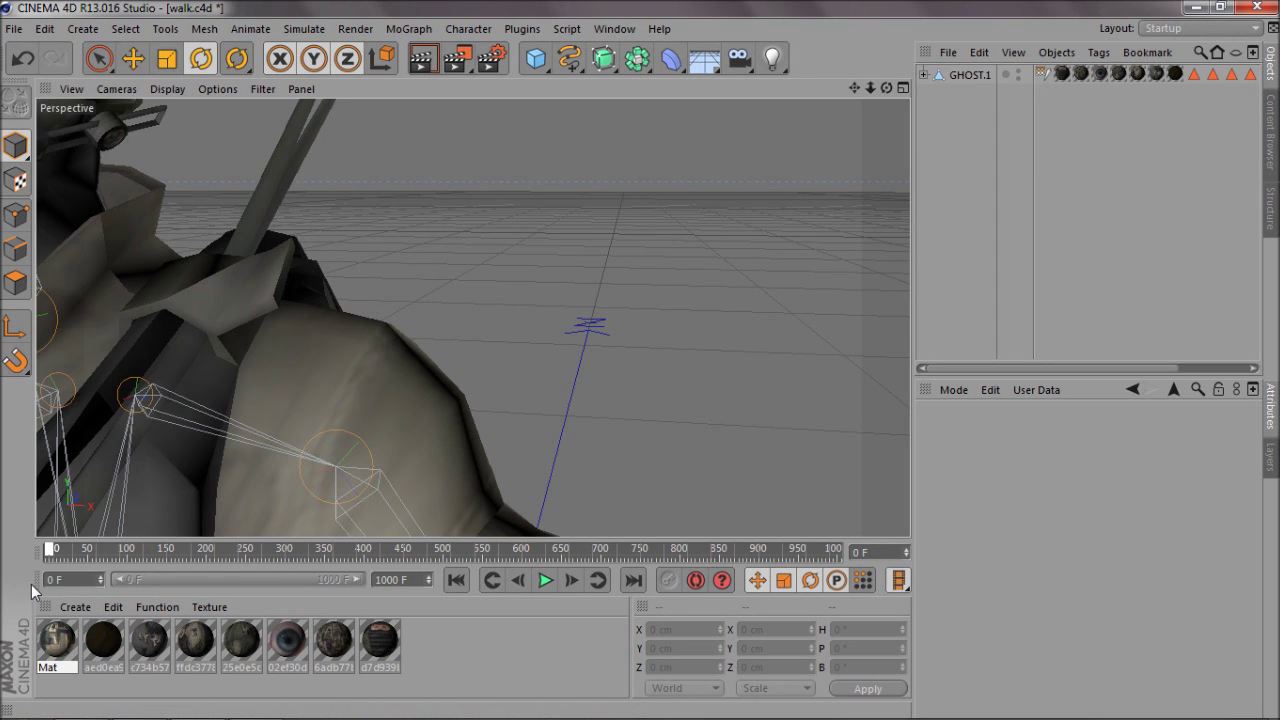
drag(870, 89, 640, 360)
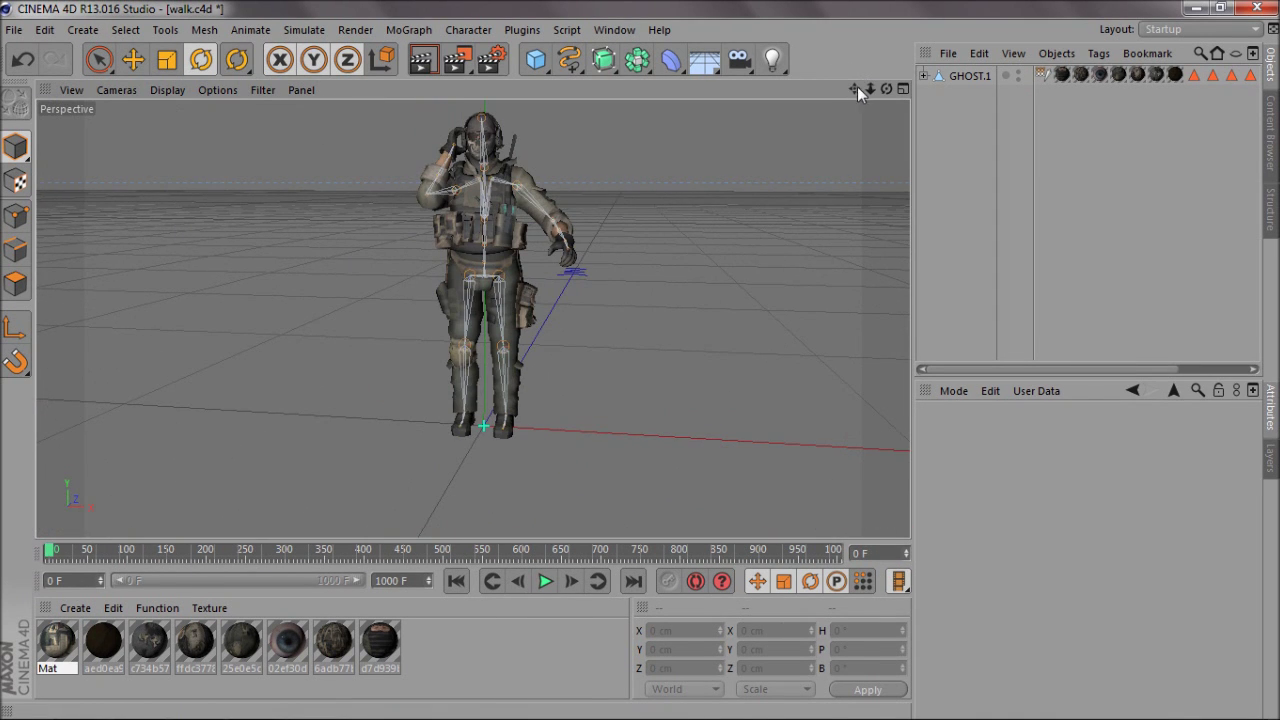
drag(854, 88, 149, 569)
drag(48, 552, 284, 550)
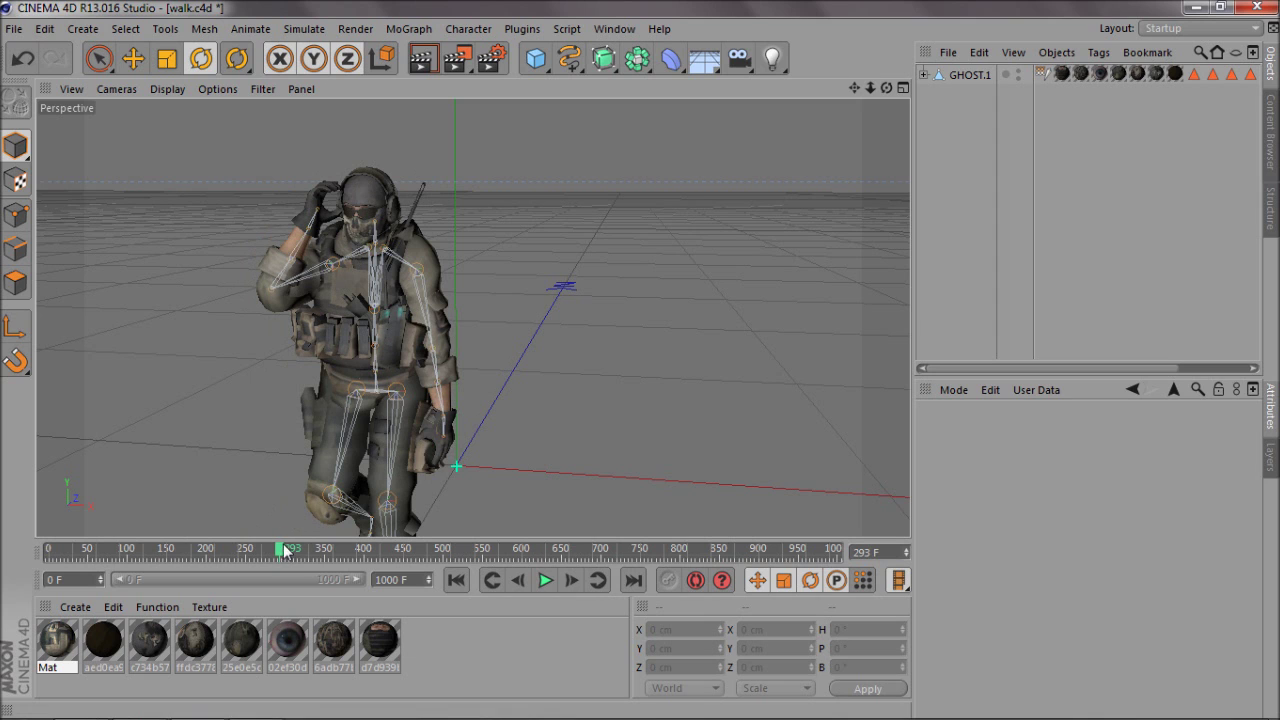
click(923, 76)
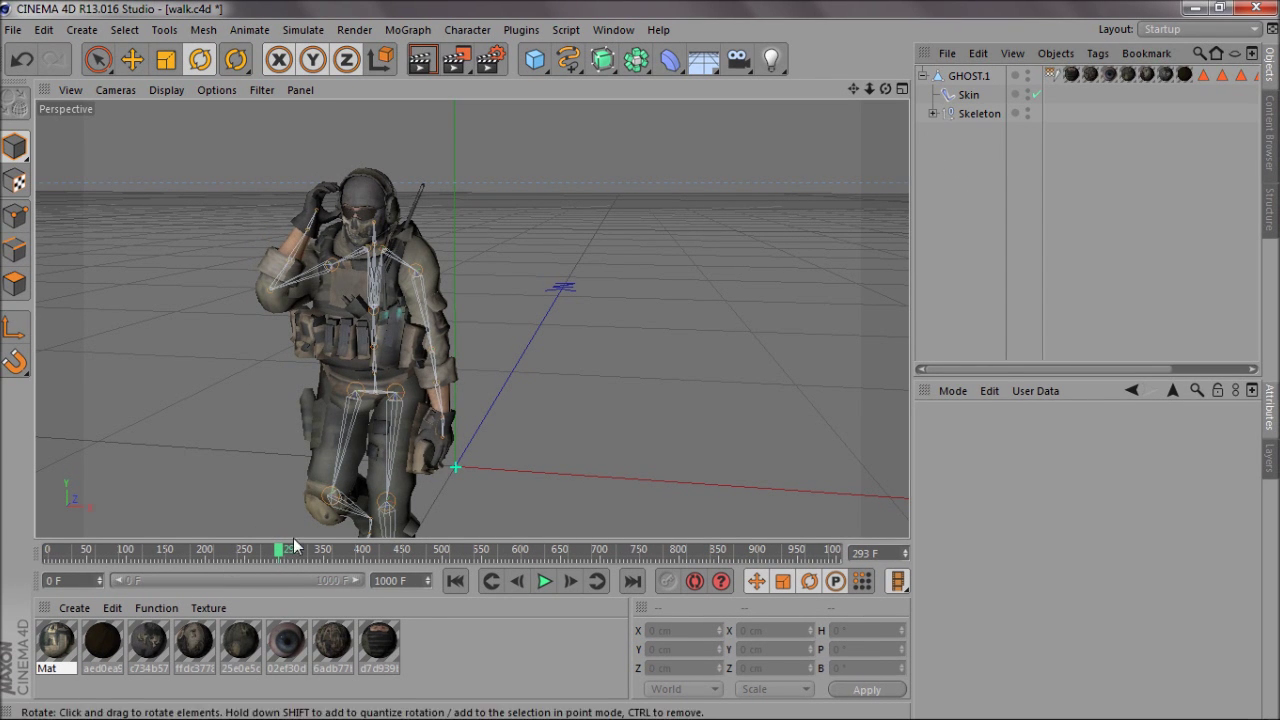
drag(96, 552, 274, 562)
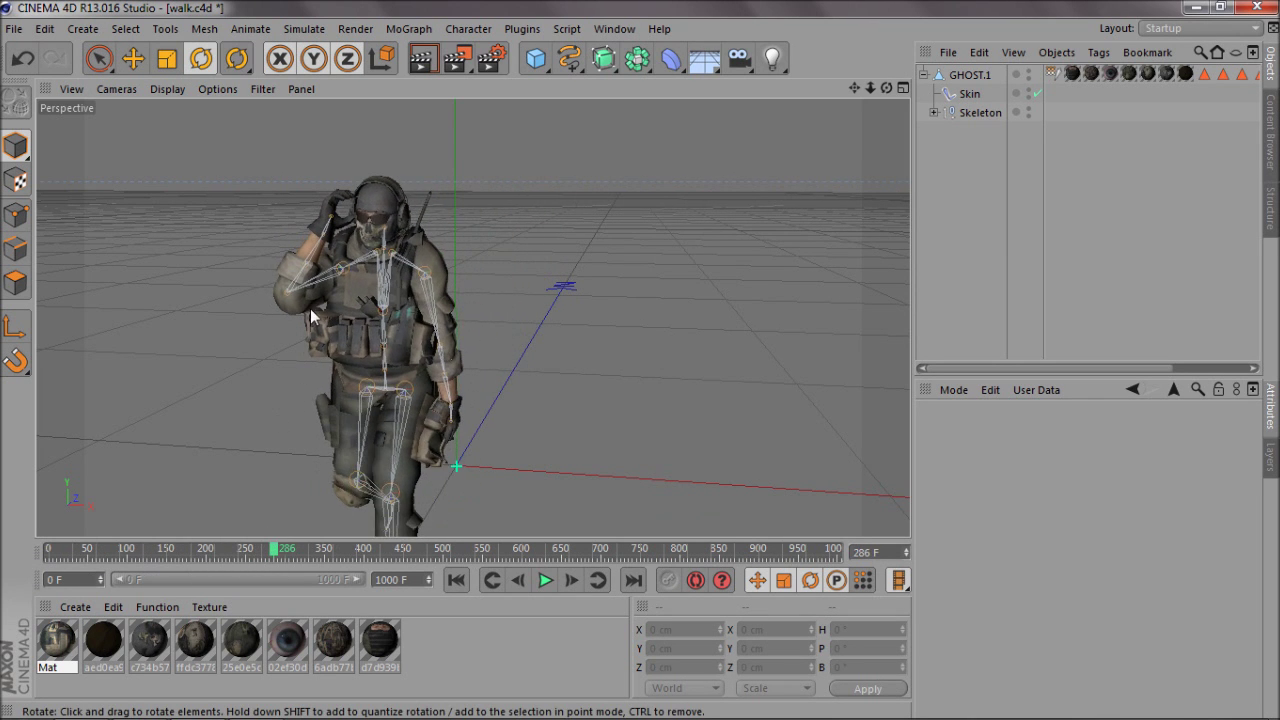
Step: Examine the hand-to-headset pose up close and from the side, and collapse the GHOST.1 hierarchy
scroll(311, 311, up, 6)
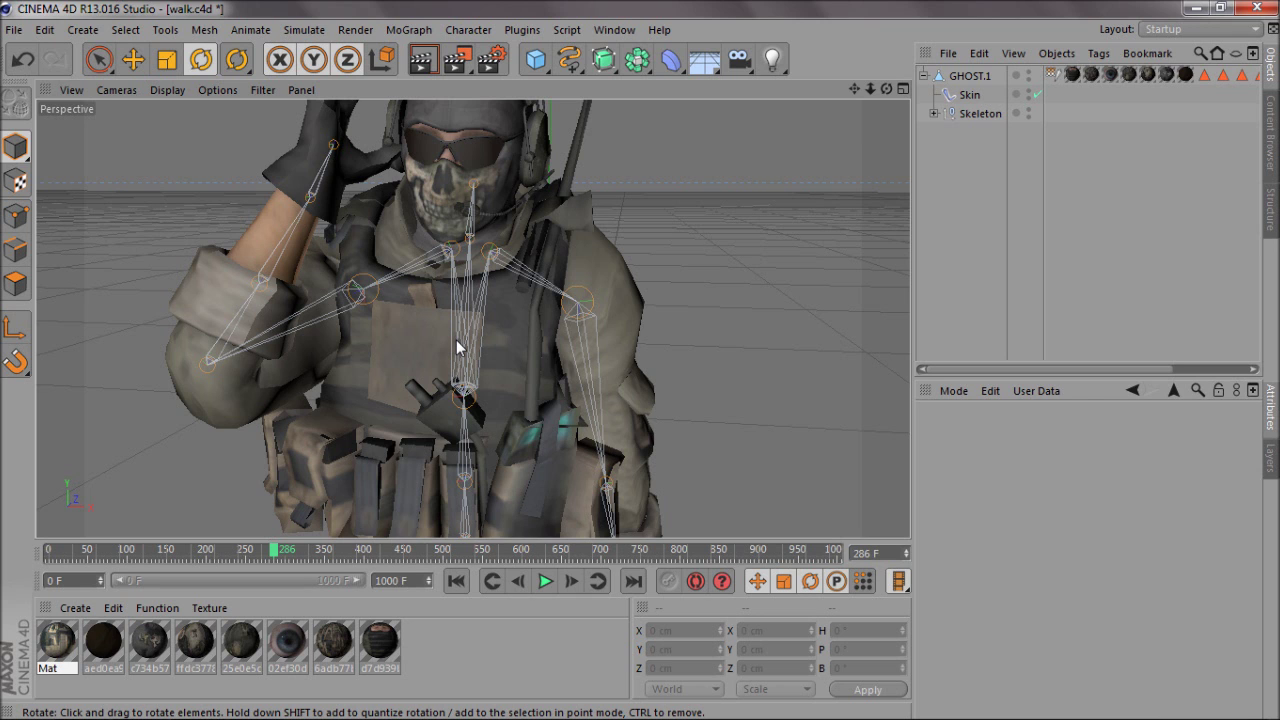
drag(886, 89, 640, 360)
scroll(479, 245, up, 3)
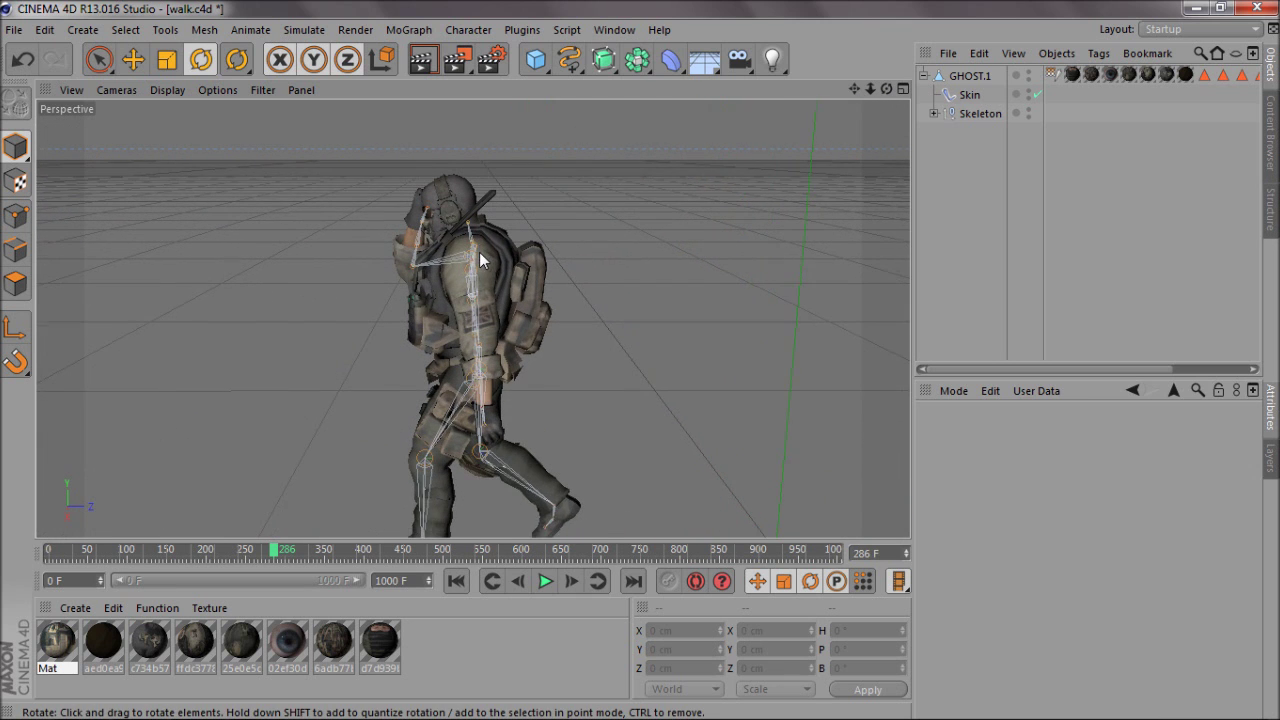
scroll(479, 252, up, 1)
mouse_move(870, 89)
mouse_down()
mouse_move(643, 366)
mouse_move(851, 92)
mouse_up()
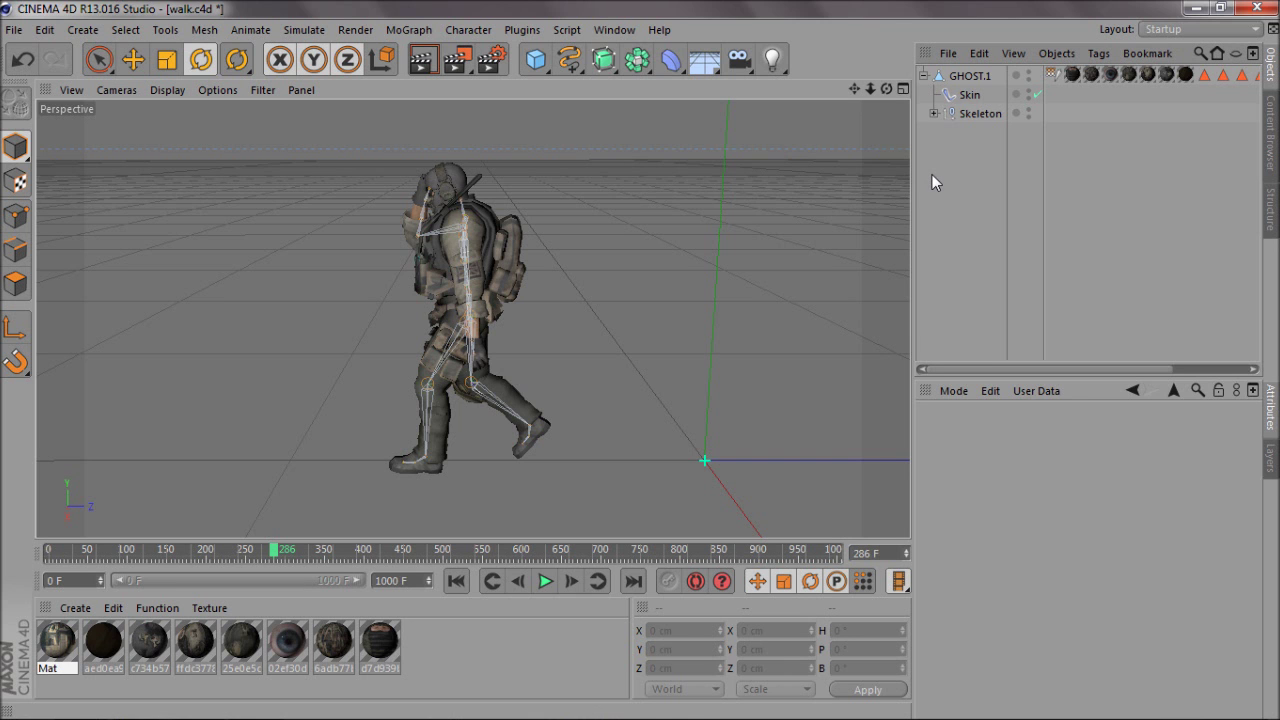
click(923, 76)
Step: Highlight the two weapon model pack files on the desktop, clear the selection, and return to Cinema 4D
drag(1156, 139, 1269, 3)
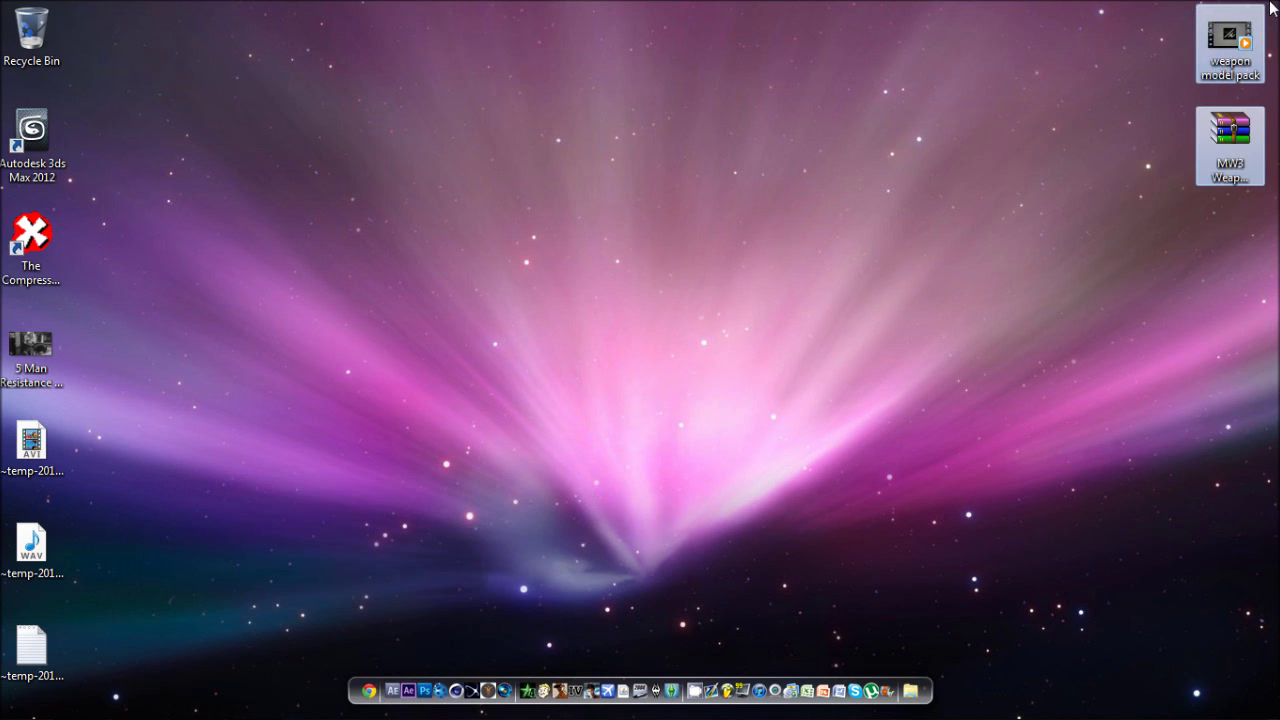
click(1150, 51)
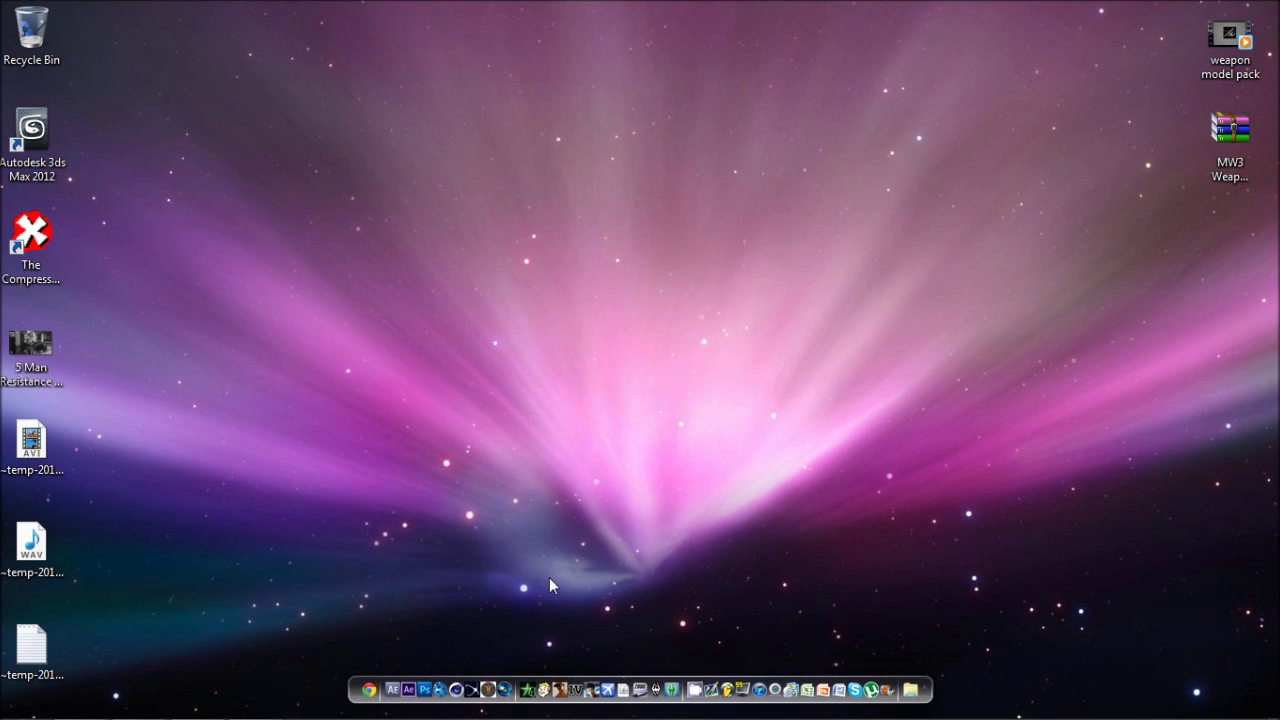
mouse_move(184, 712)
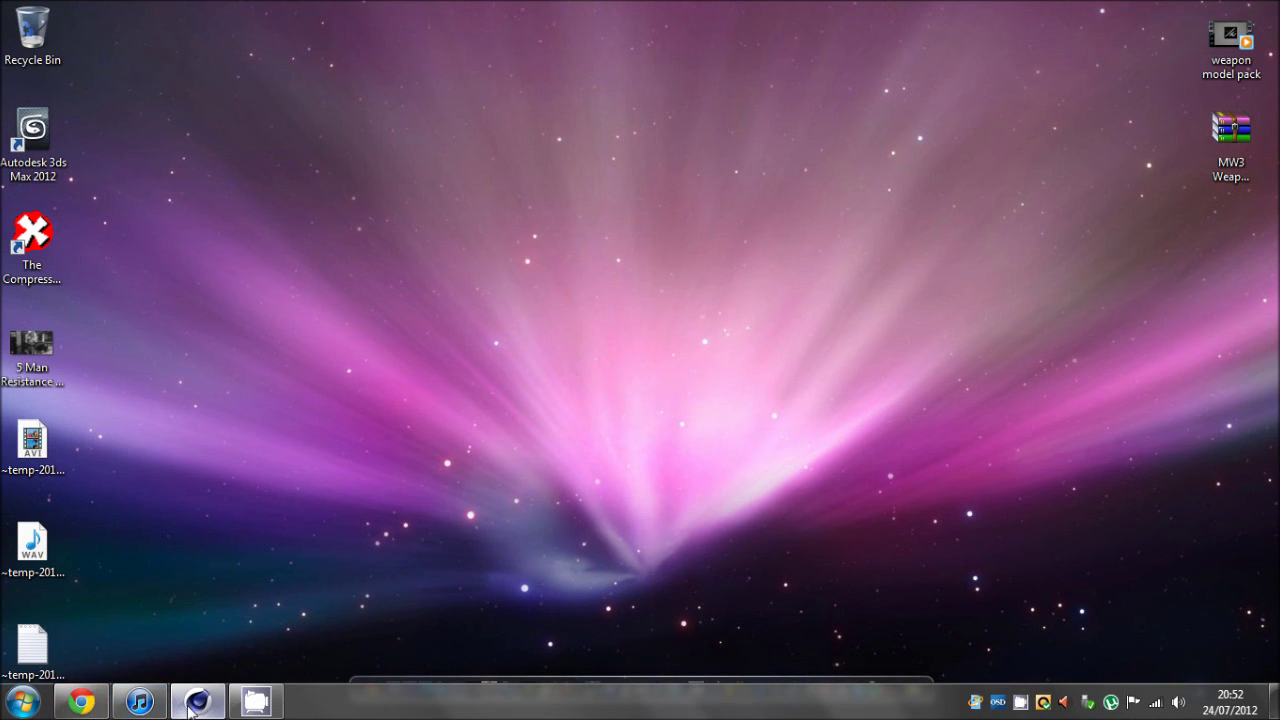
click(188, 708)
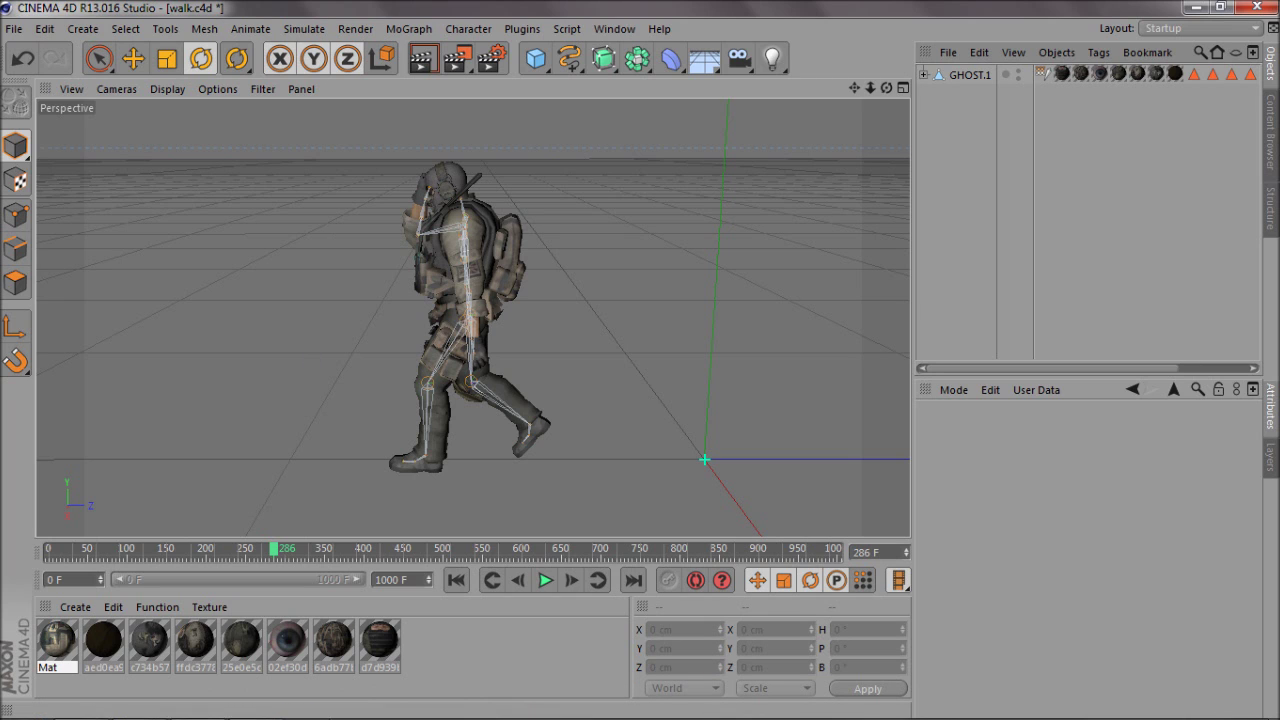
Step: Switch to YouTube in Chrome and open the signed-in account's own channel page
click(82, 706)
click(285, 8)
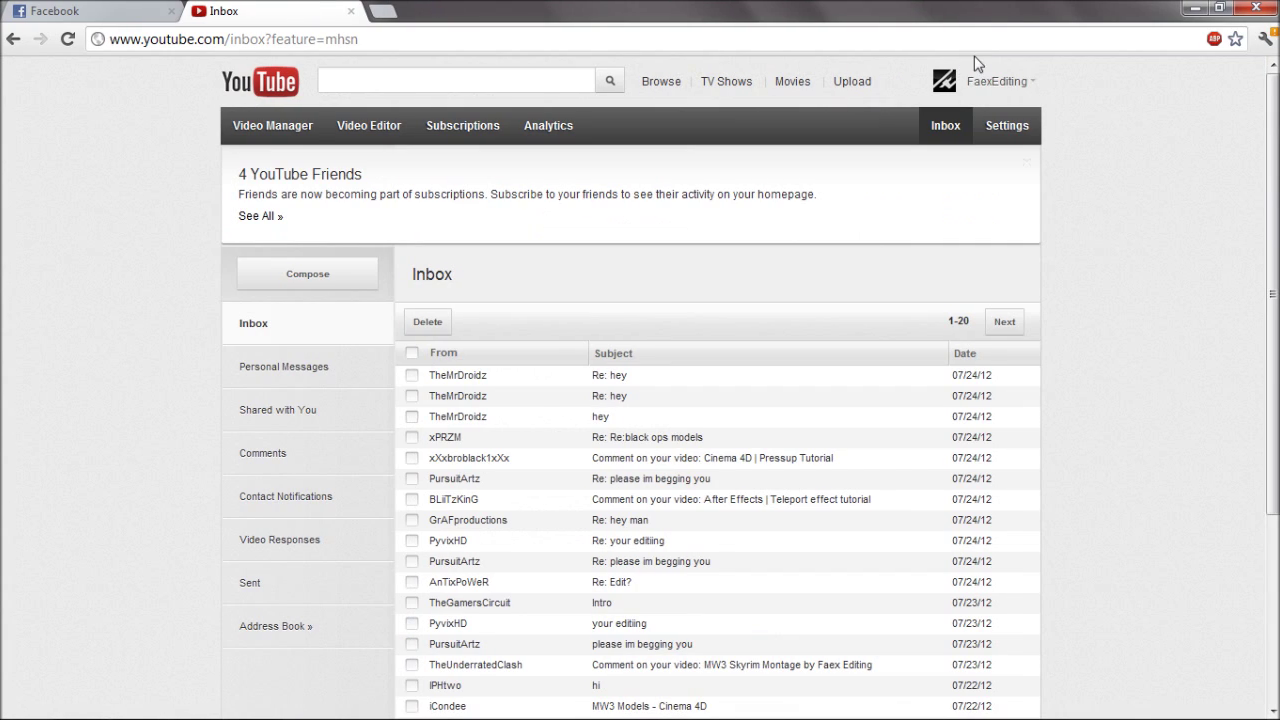
click(990, 81)
click(960, 126)
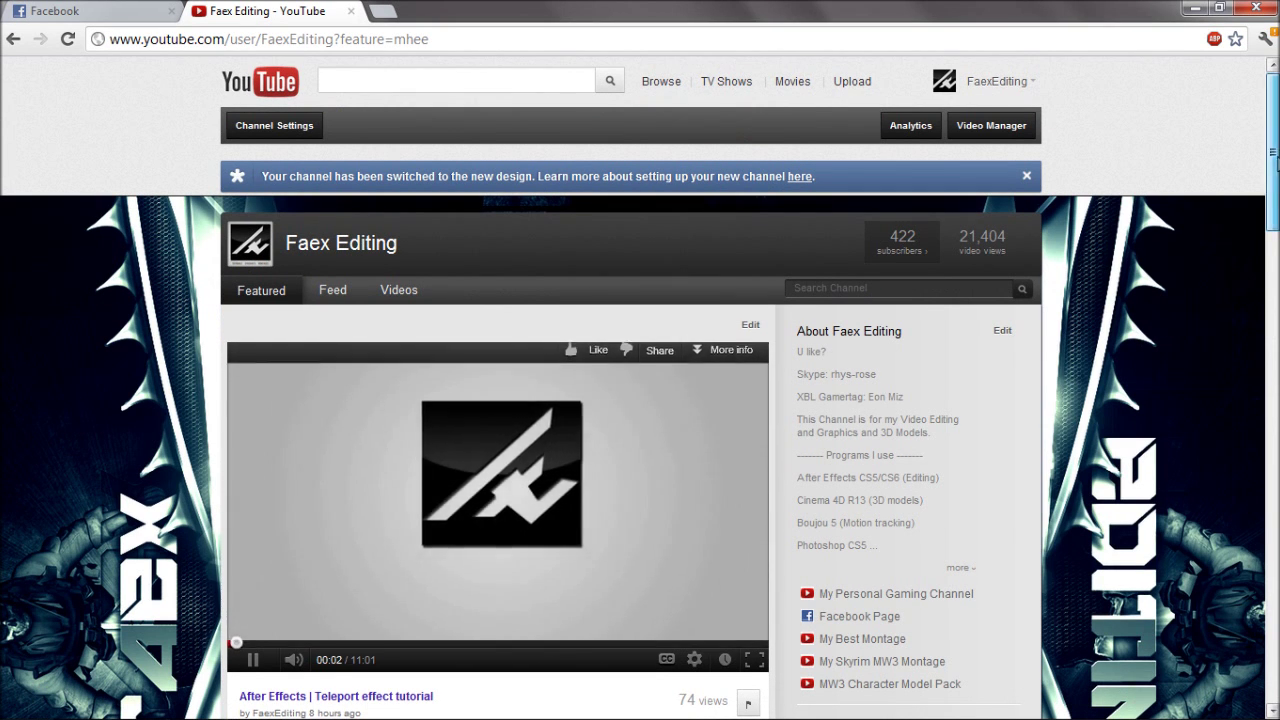
Step: Pause the featured video and look through the channel's uploaded videos and featured playlists
scroll(486, 372, down, 2)
click(486, 372)
scroll(714, 370, up, 2)
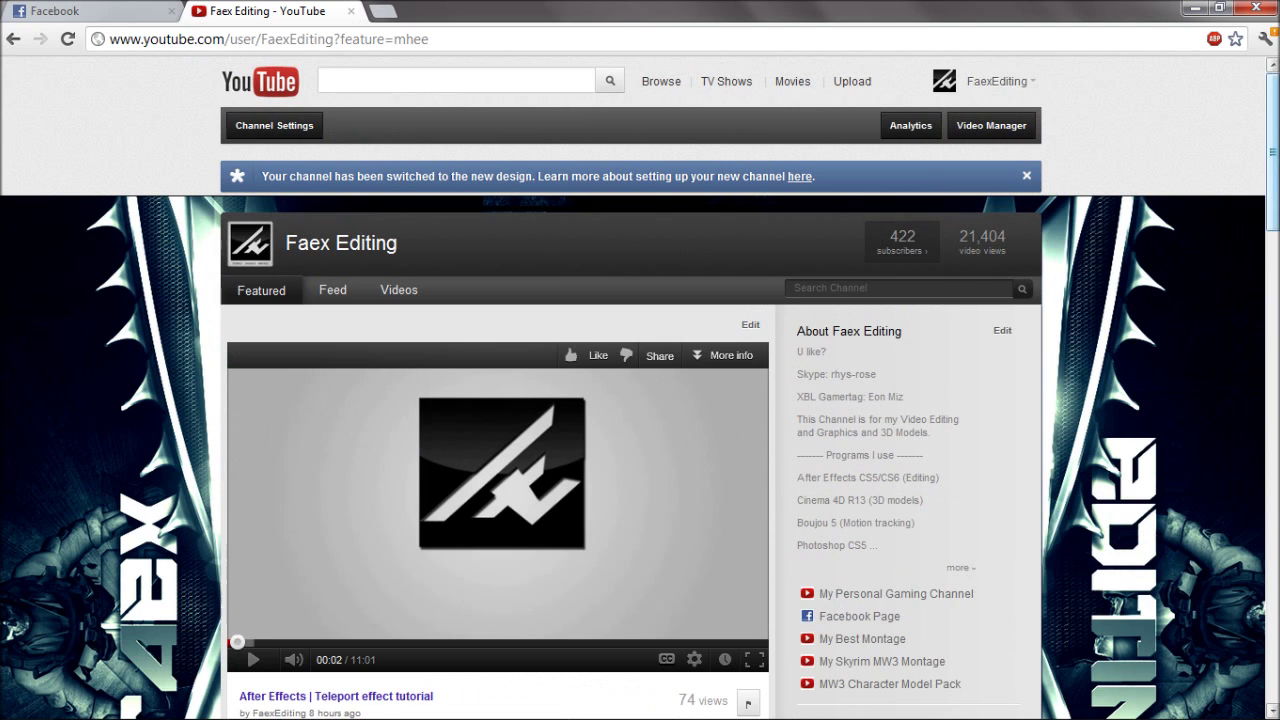
scroll(962, 245, down, 4)
scroll(640, 390, up, 1)
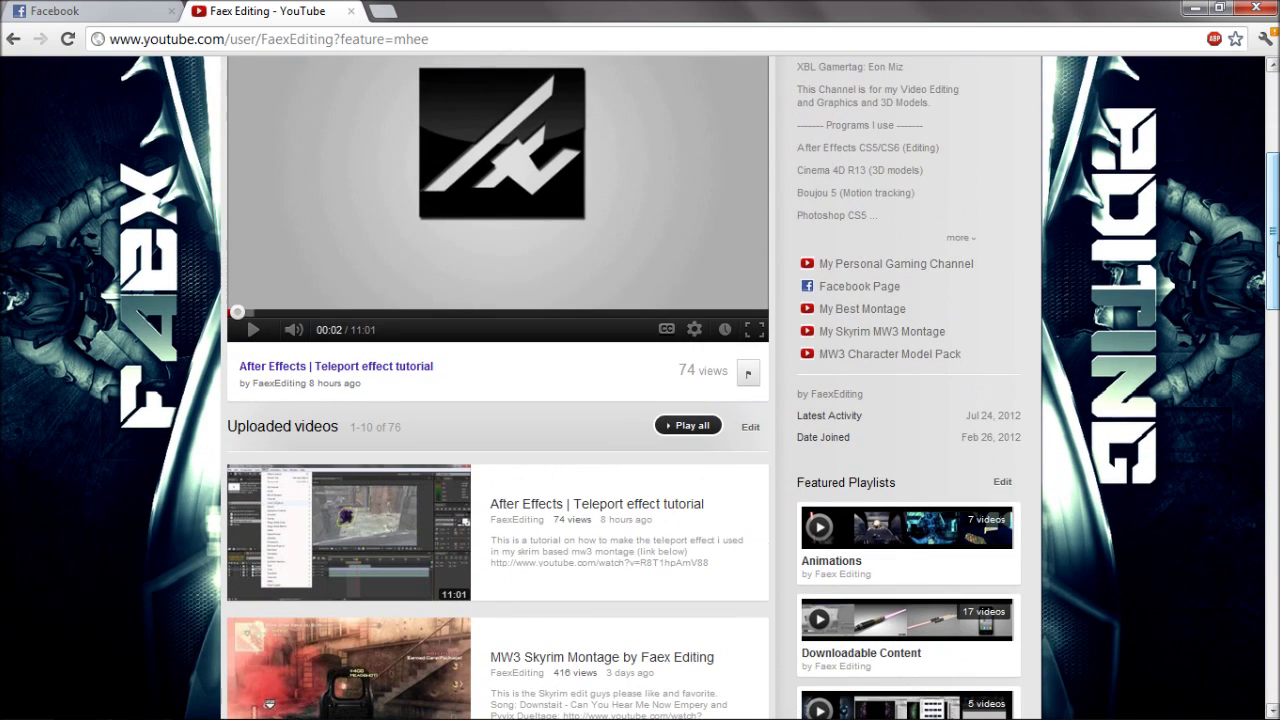
scroll(1263, 280, up, 3)
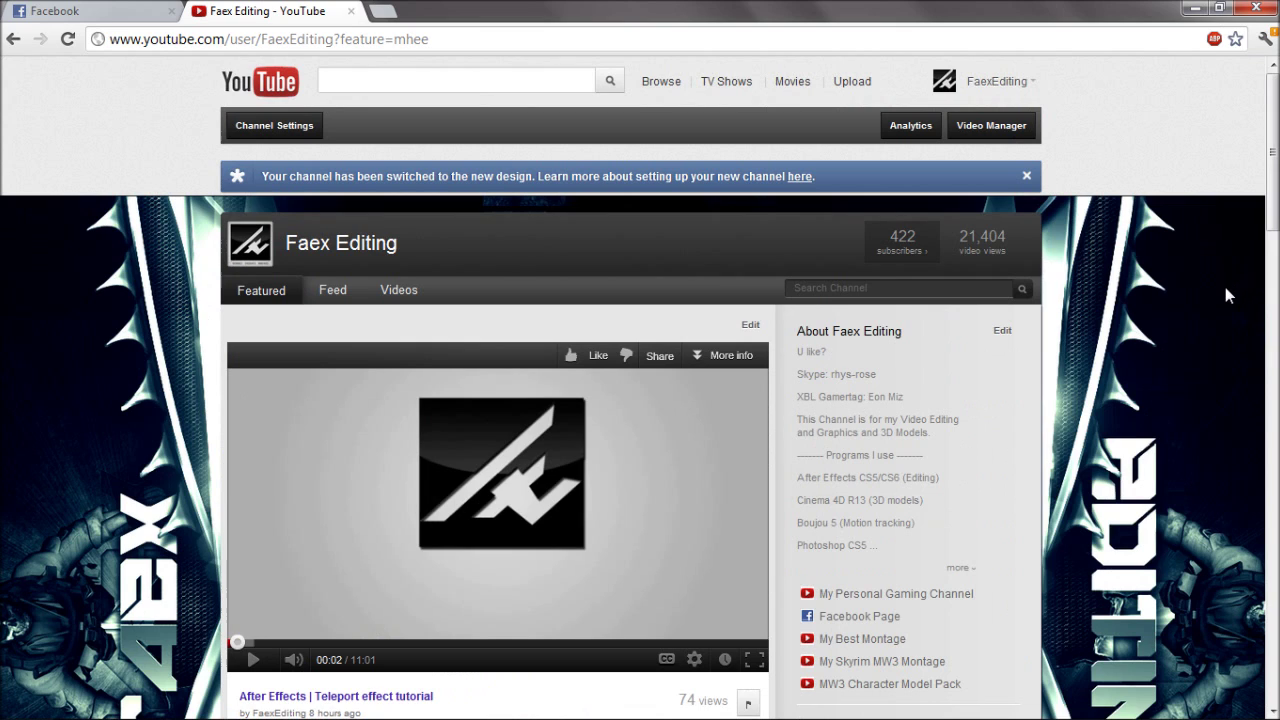